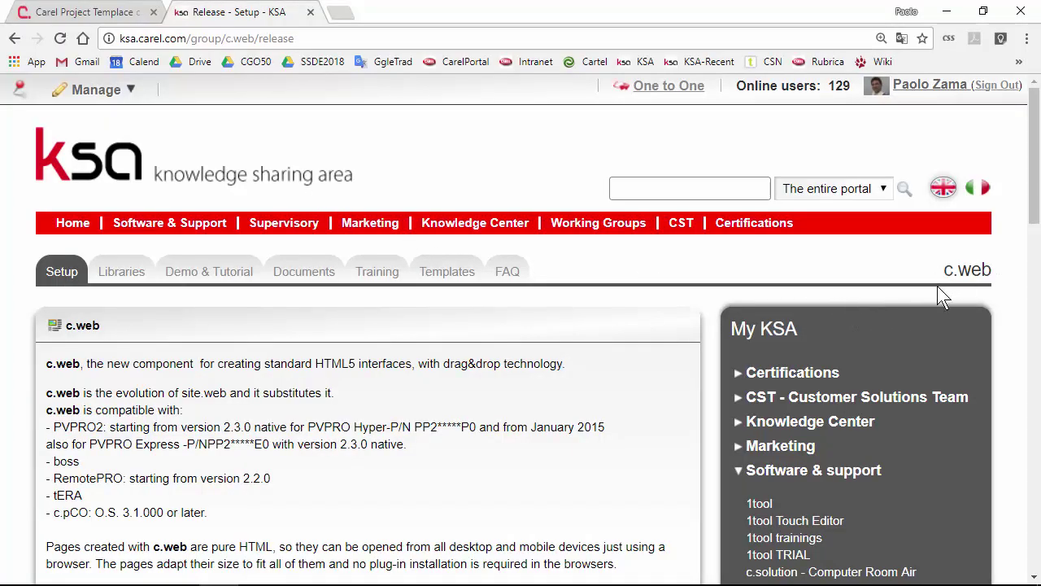
Go to the c.web Templates page and bring the Project_Template_cweb_pc and pGDX_4_3_Browser entries into view.
click(450, 269)
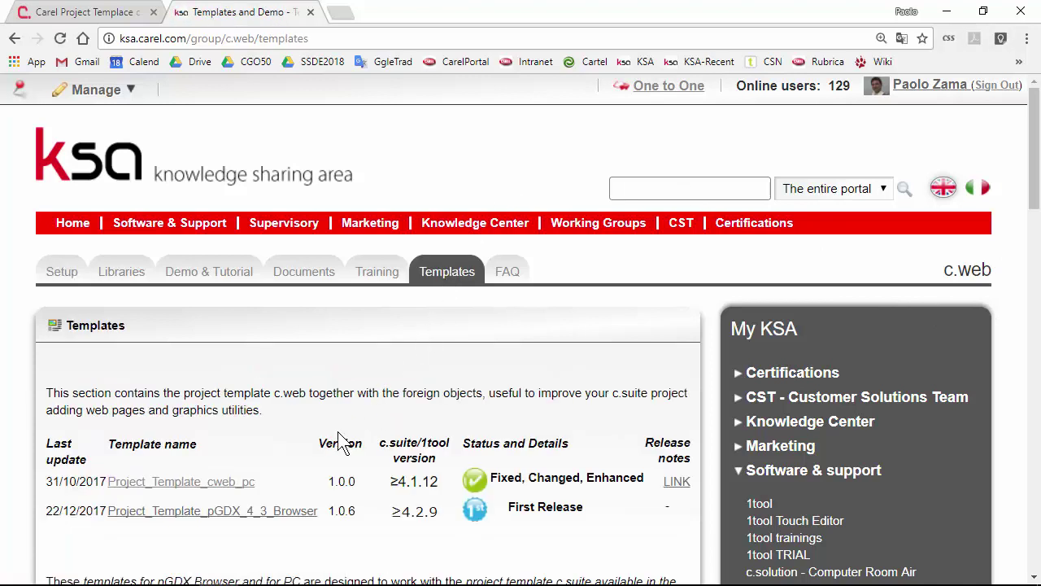
scroll(236, 481, down, 2)
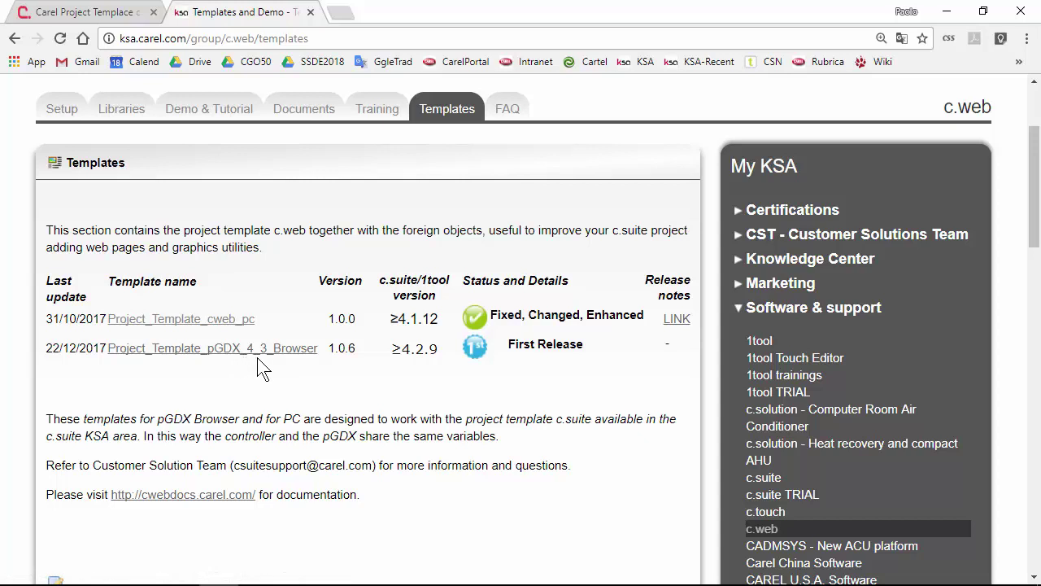
Download Project_Template_cweb_pc_cweb_src.zip from the Project_Template_cweb_pc folder, accepting the licence terms.
click(212, 326)
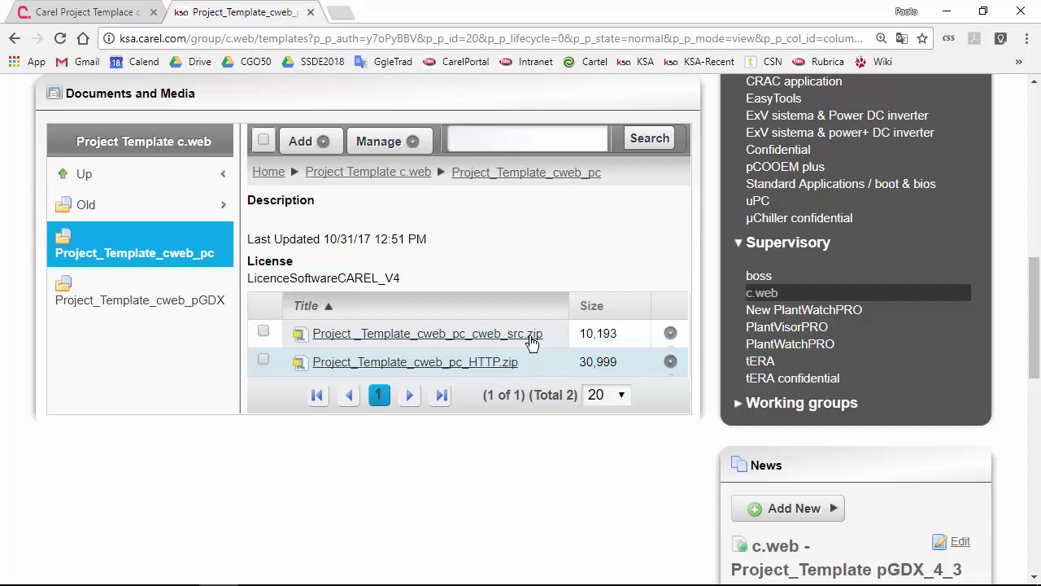
click(670, 333)
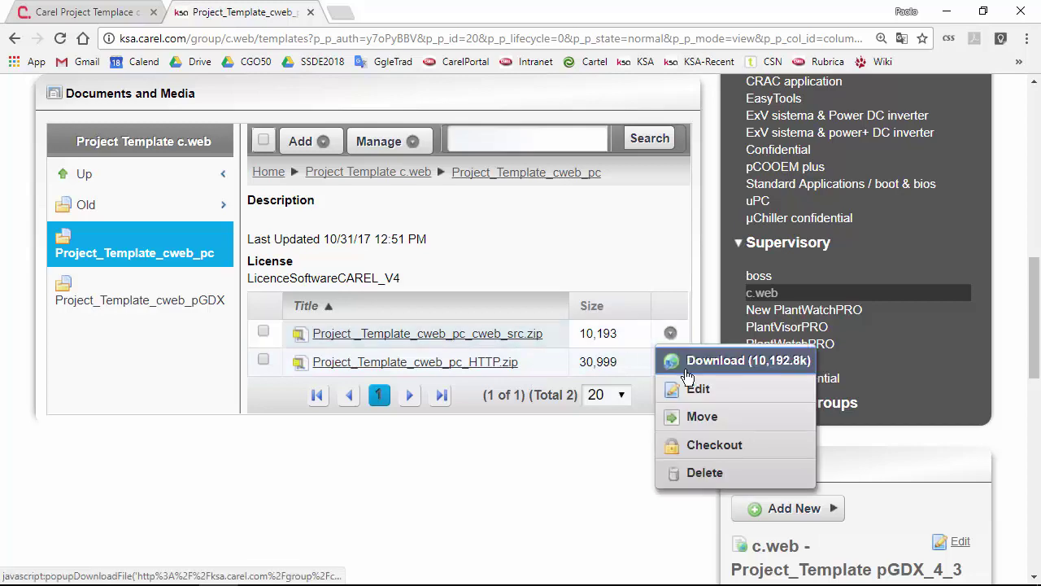
click(676, 362)
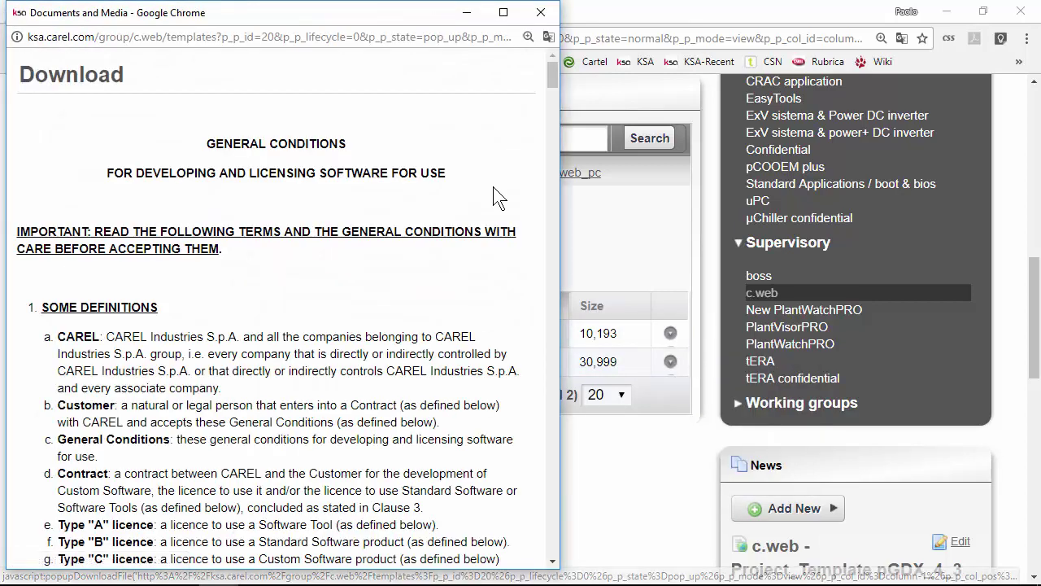
drag(552, 79, 552, 559)
click(176, 535)
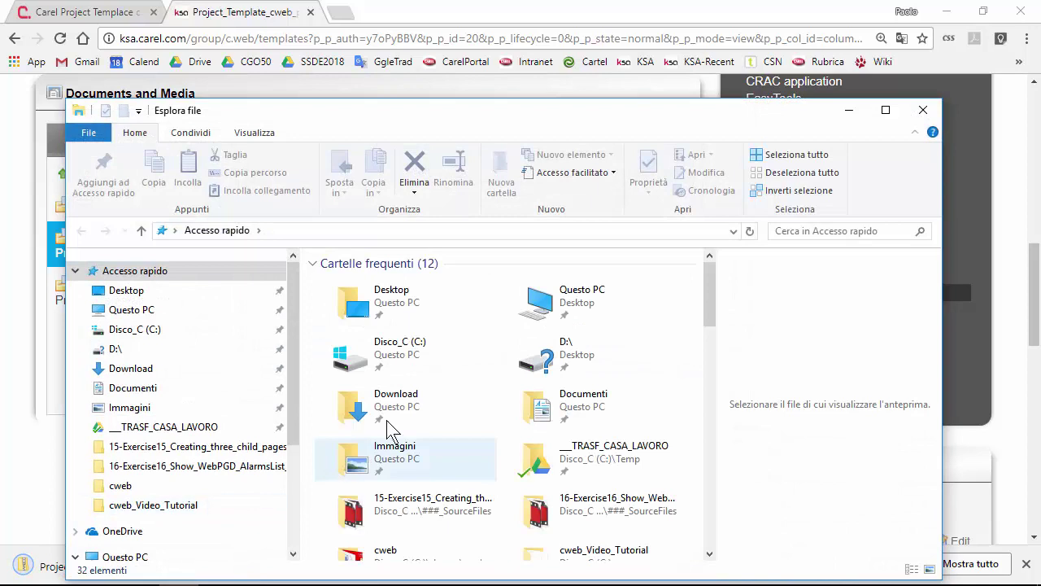
Create a new folder named ProjectTemplate_cweb on the C: drive.
double_click(409, 358)
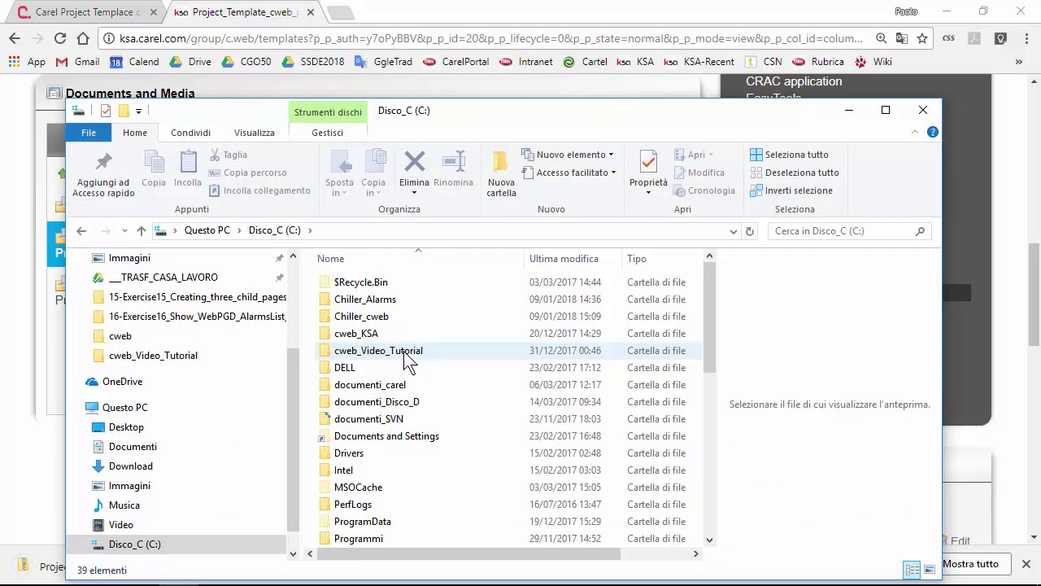
right_click(481, 383)
mouse_move(533, 349)
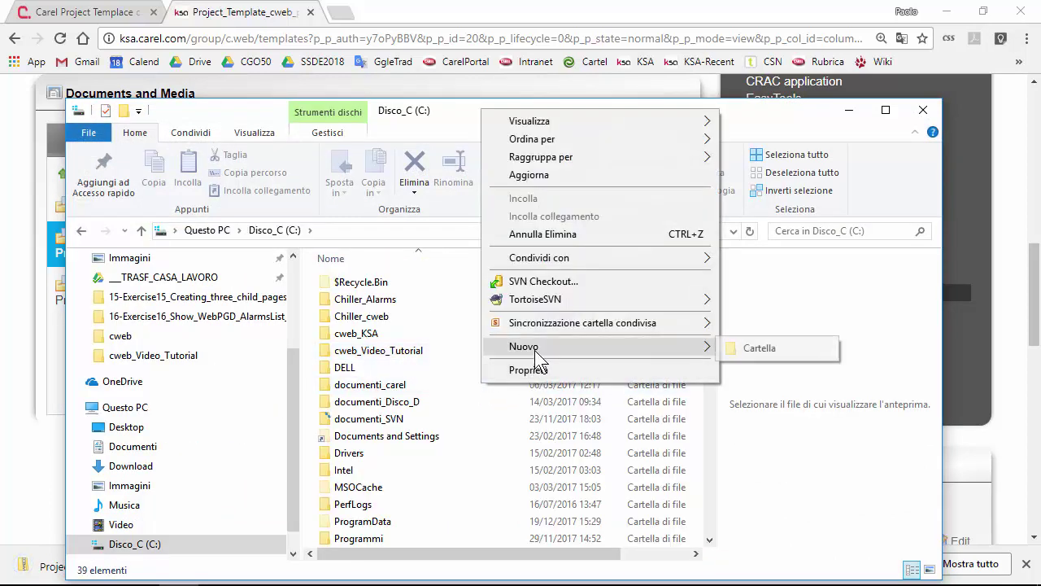
click(748, 350)
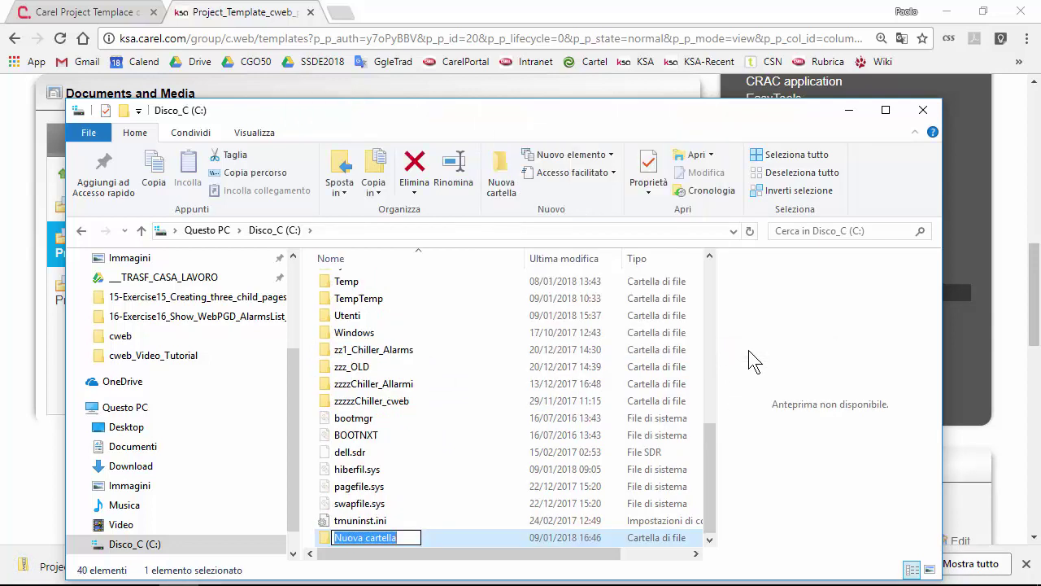
text(Project)
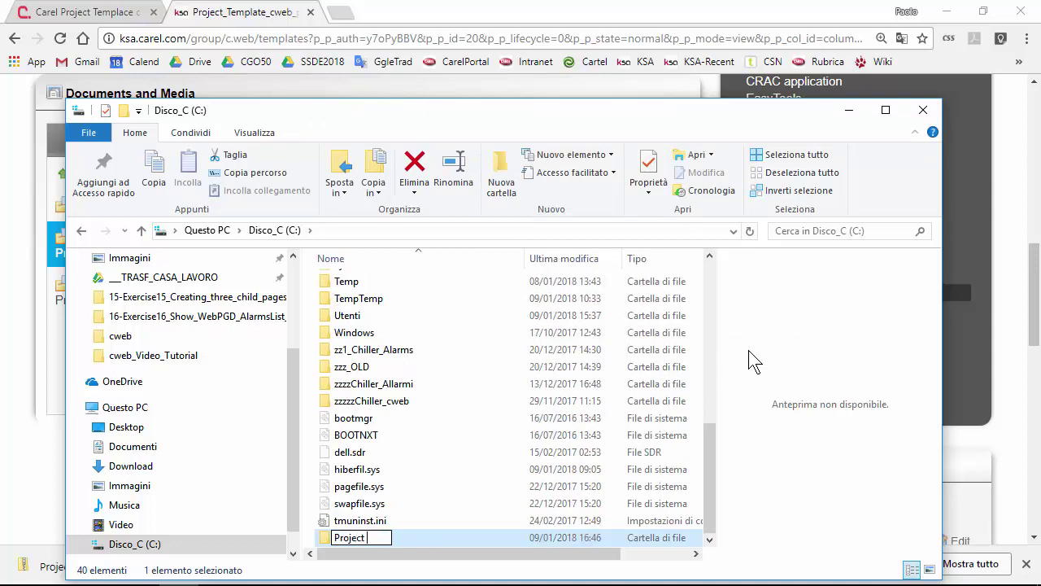
key(BackSpace)
text(Template)
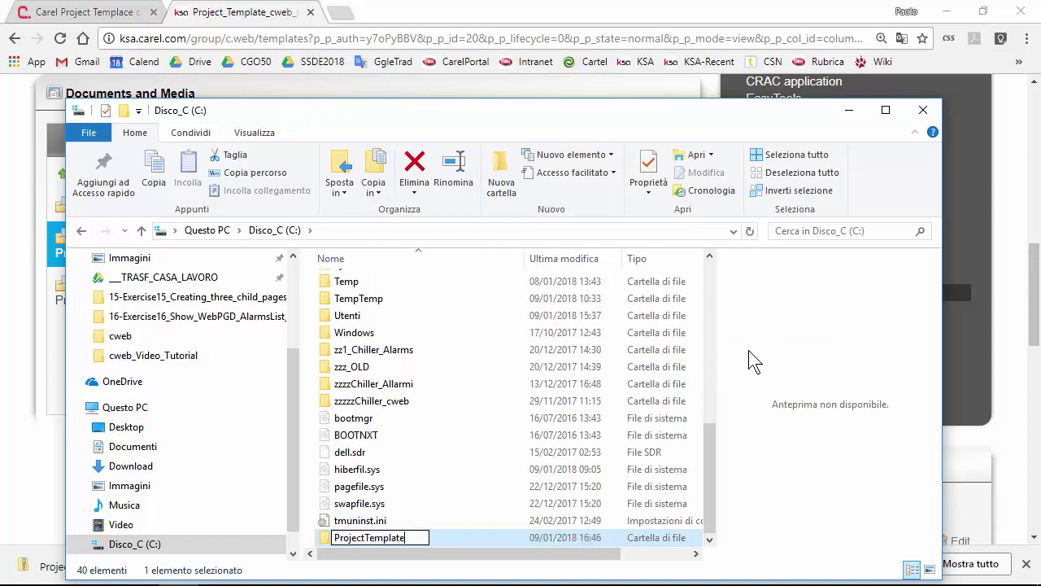
text(_cweb)
key(Return)
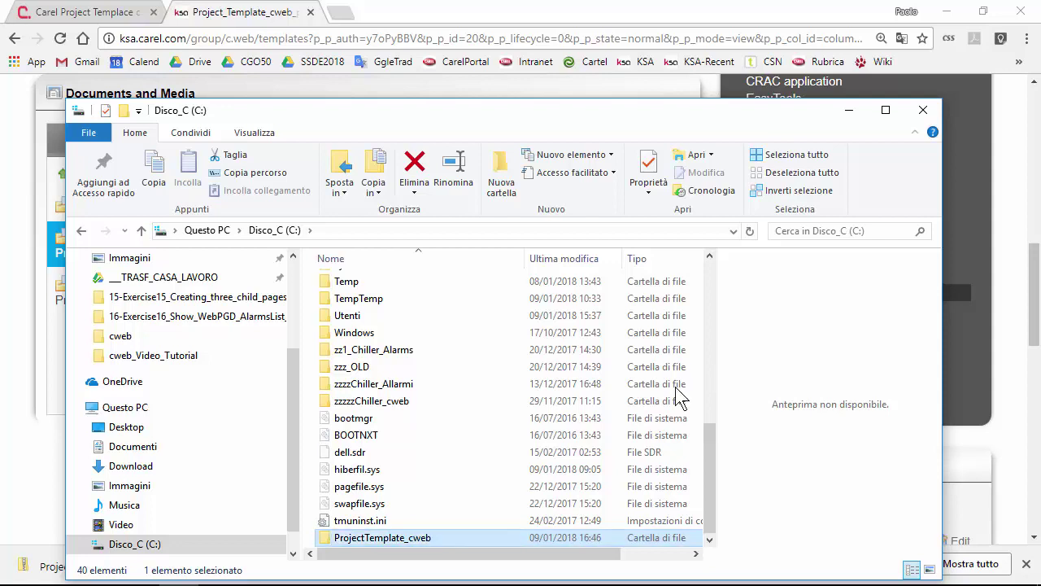
Copy nodes.db from the downloaded template zip into C:\ProjectTemplate_cweb.
double_click(401, 538)
key(super+e)
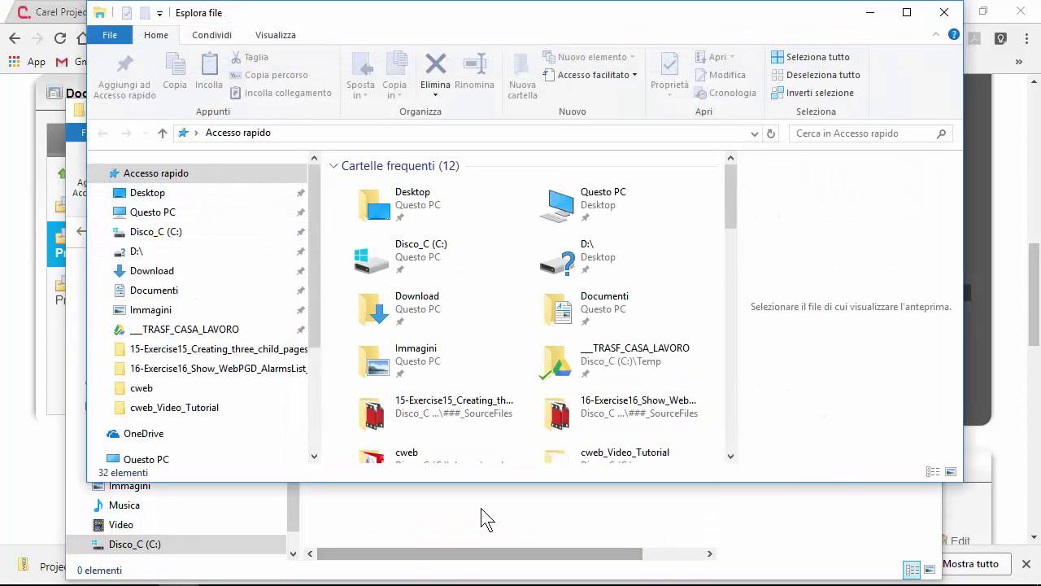
click(161, 273)
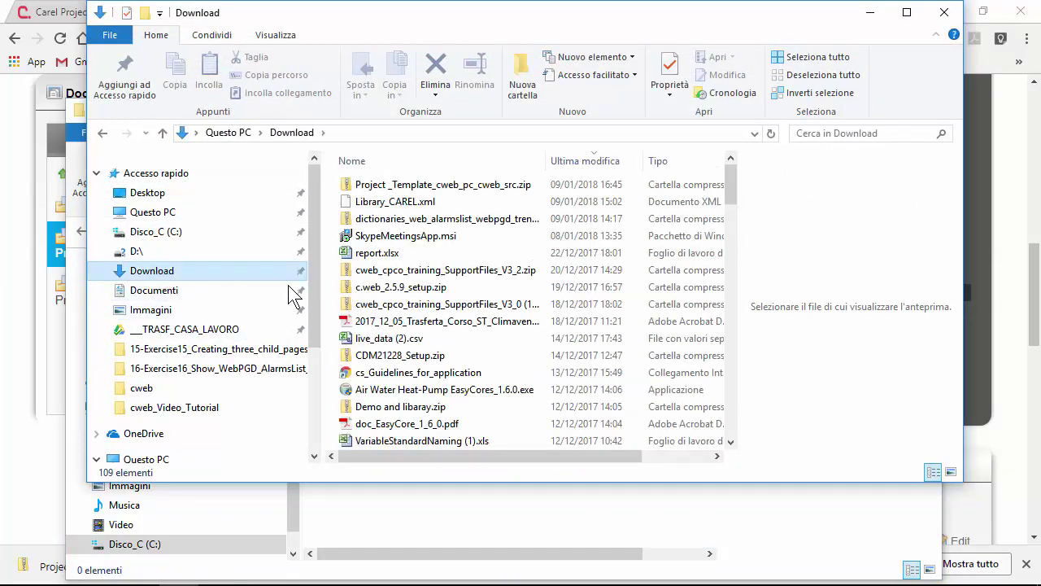
click(404, 188)
double_click(405, 189)
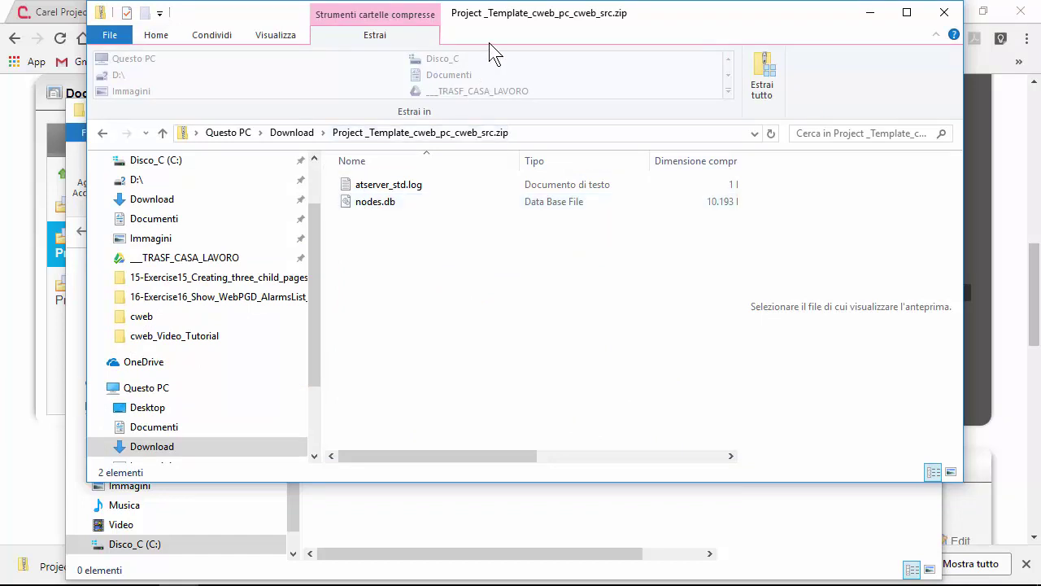
drag(517, 24, 892, 139)
click(753, 315)
drag(552, 415, 425, 365)
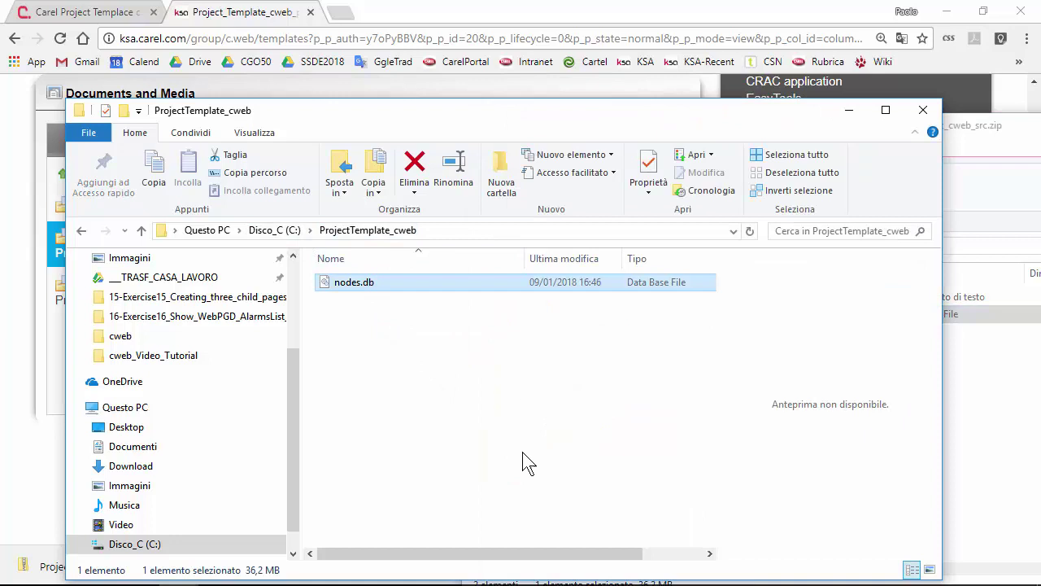
click(617, 577)
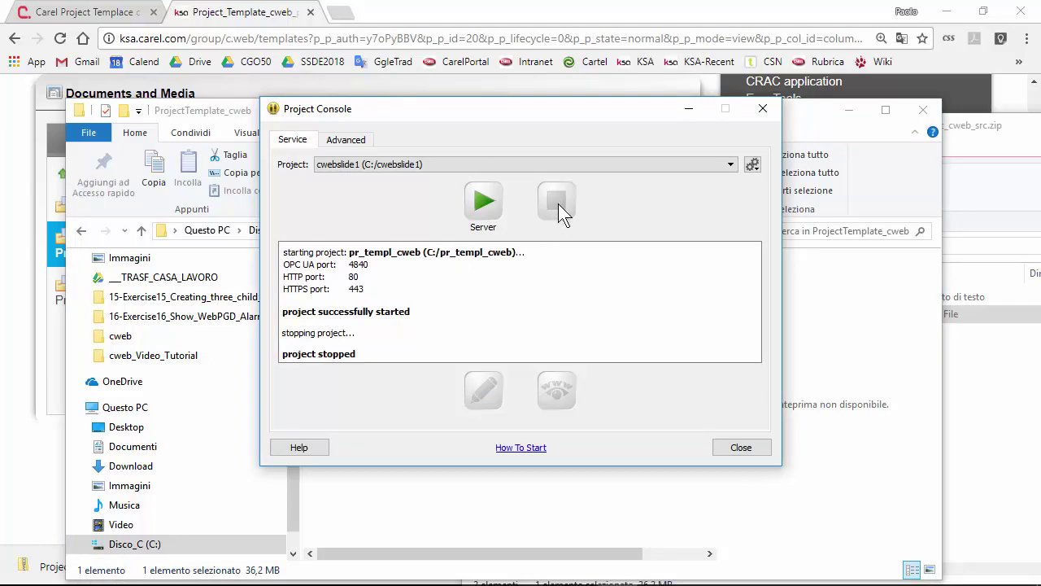
Try adding project ProjectTemplate_cweb with folder C:\ProjectTemplate_cweb via Add Project.
click(753, 165)
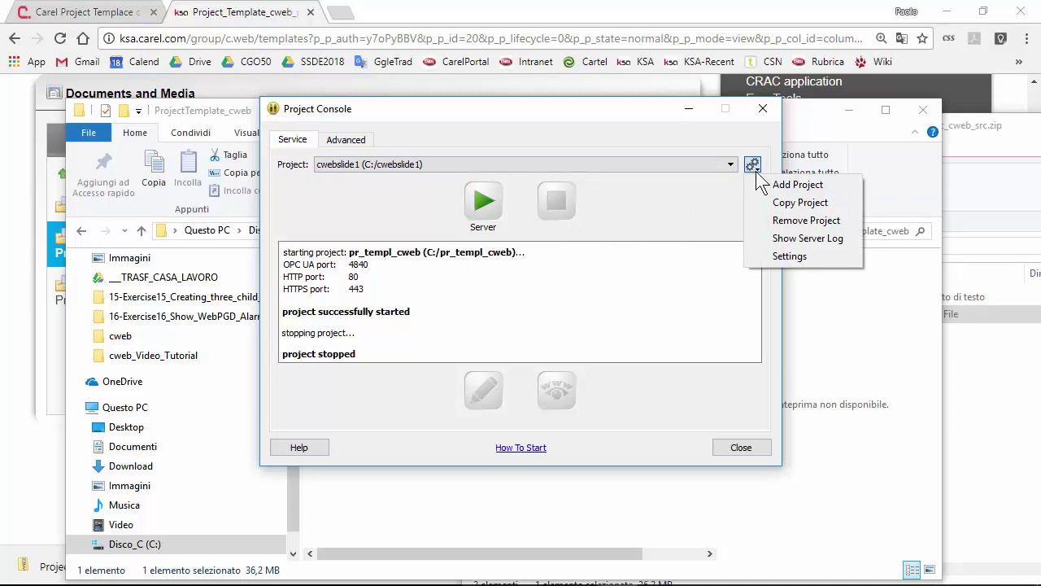
click(760, 184)
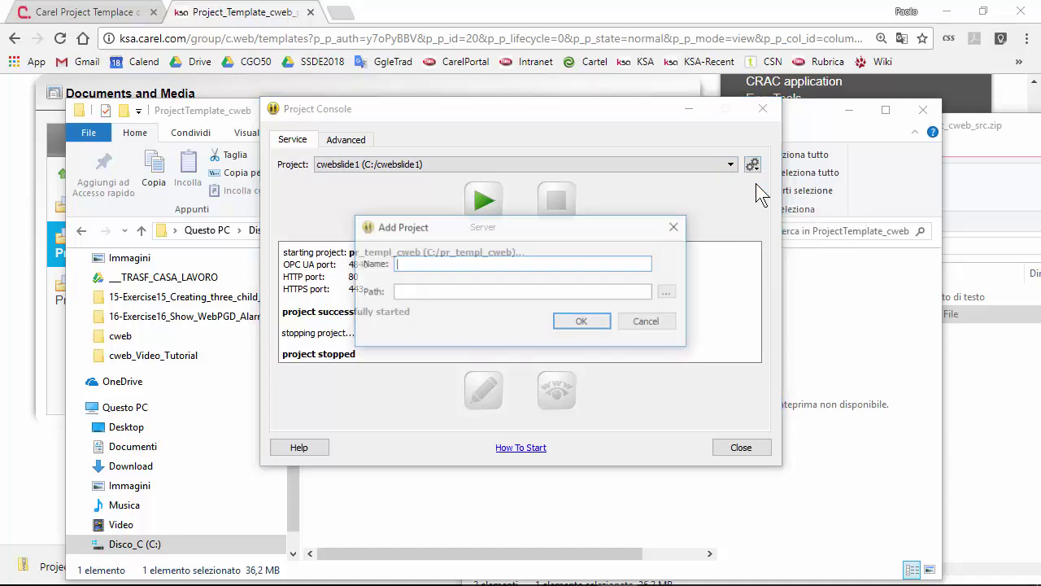
click(668, 293)
scroll(520, 332, down, 3)
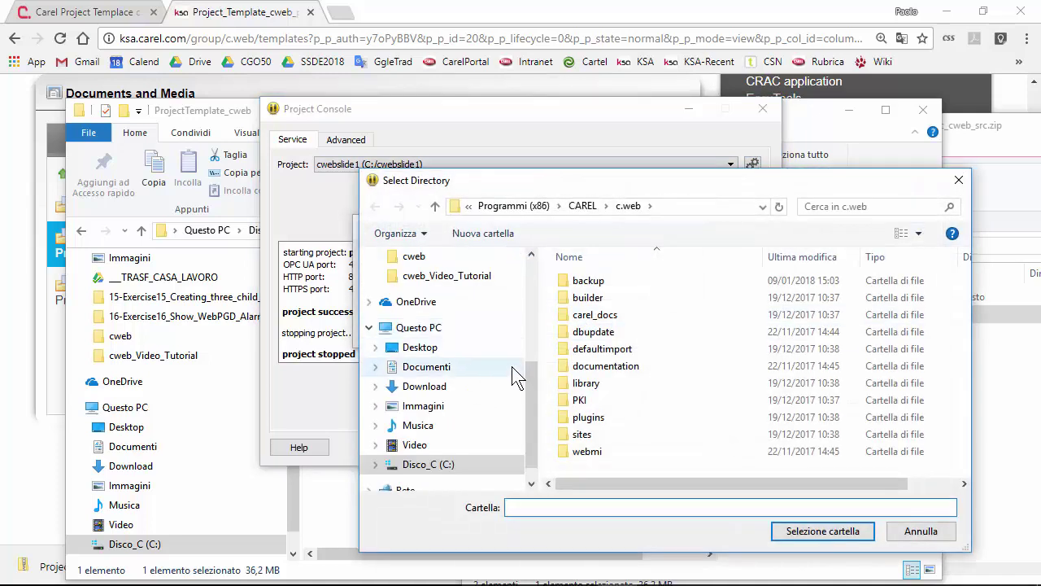
click(506, 328)
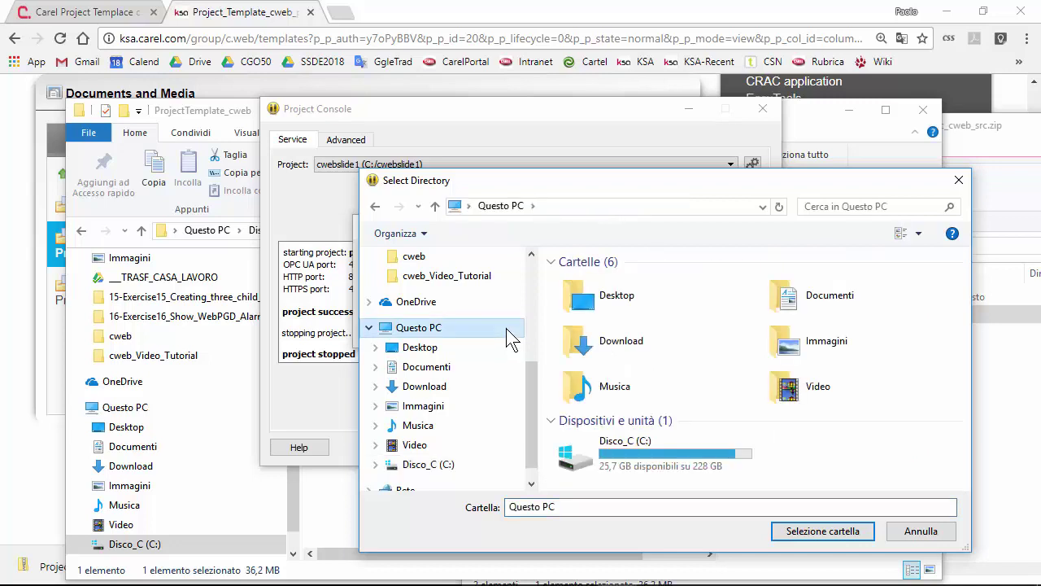
double_click(628, 448)
scroll(620, 436, down, 2)
scroll(616, 428, down, 1)
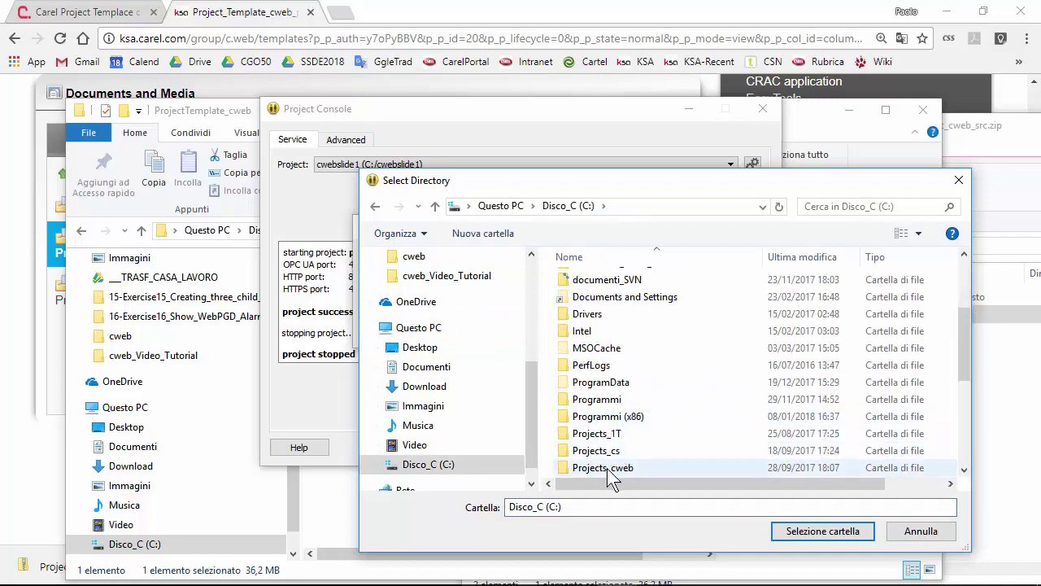
scroll(609, 477, down, 1)
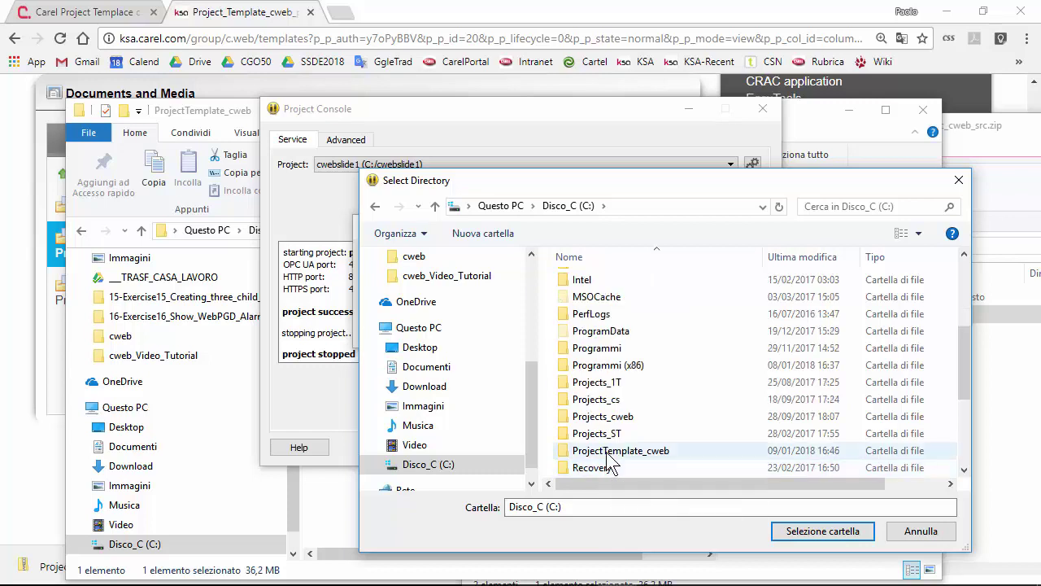
double_click(612, 462)
click(823, 535)
click(599, 327)
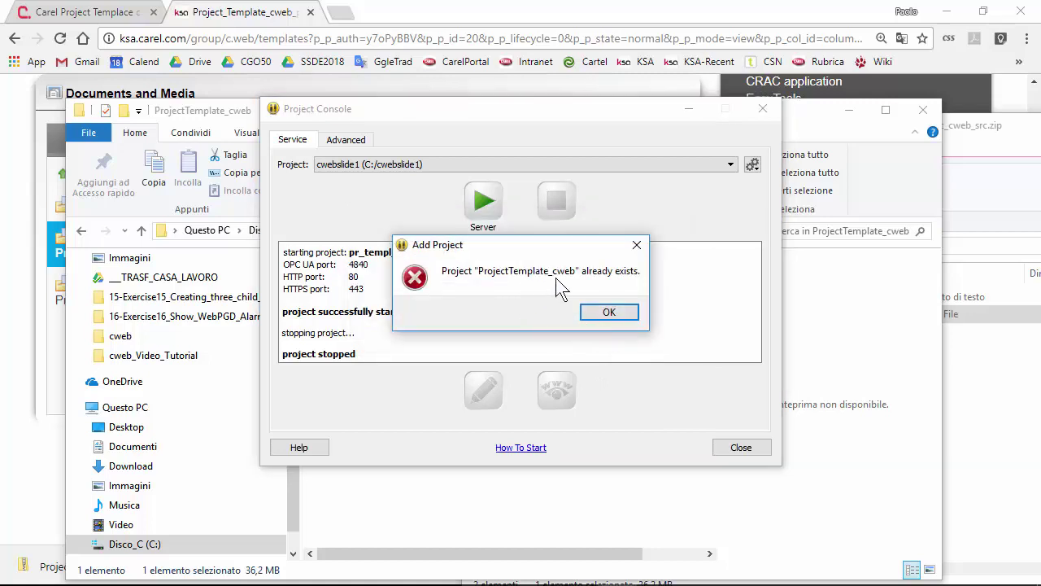
Dismiss the 'already exists' error and cancel the Add Project form.
click(620, 316)
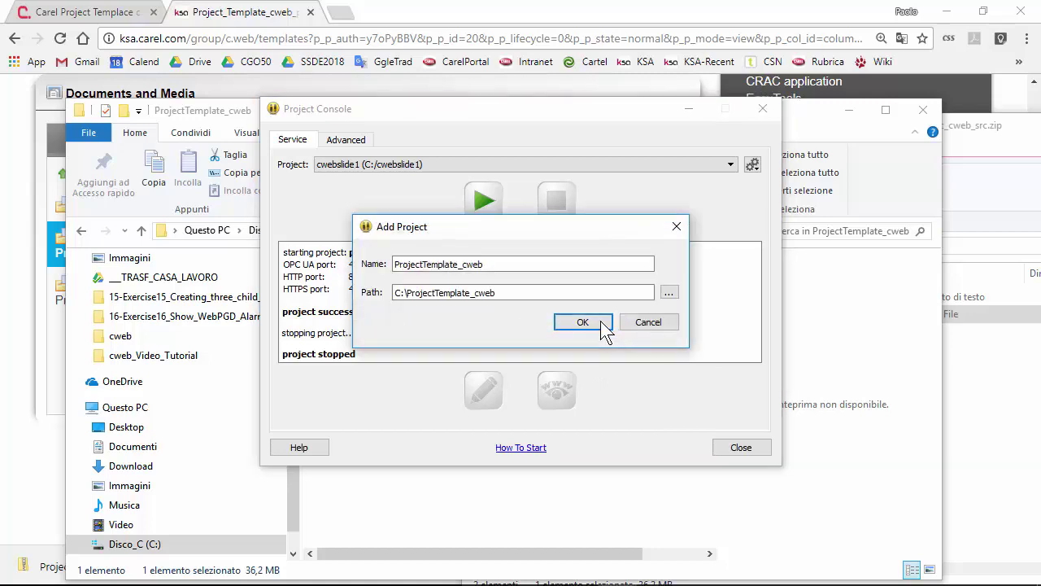
click(600, 323)
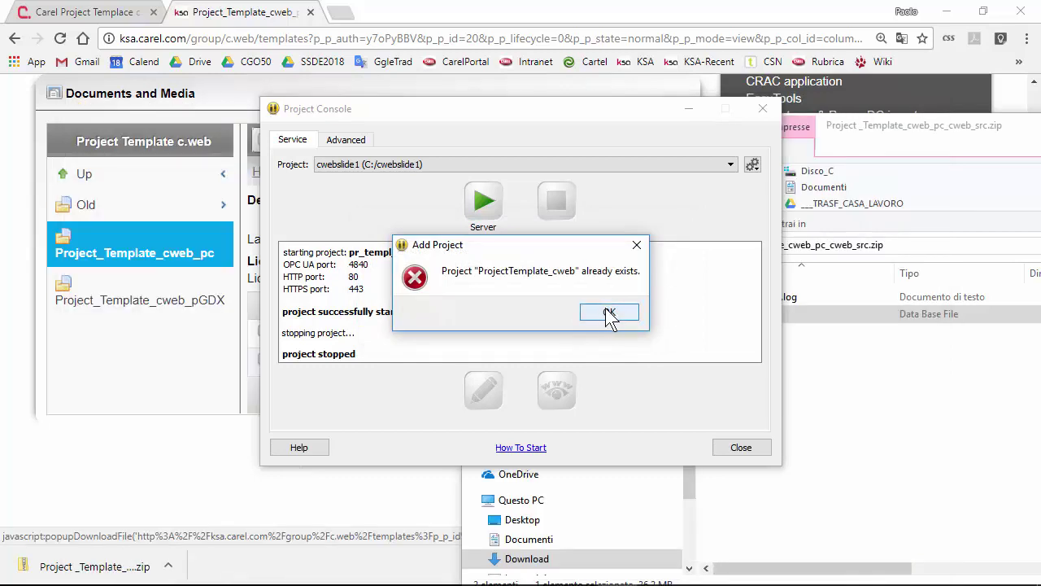
click(609, 314)
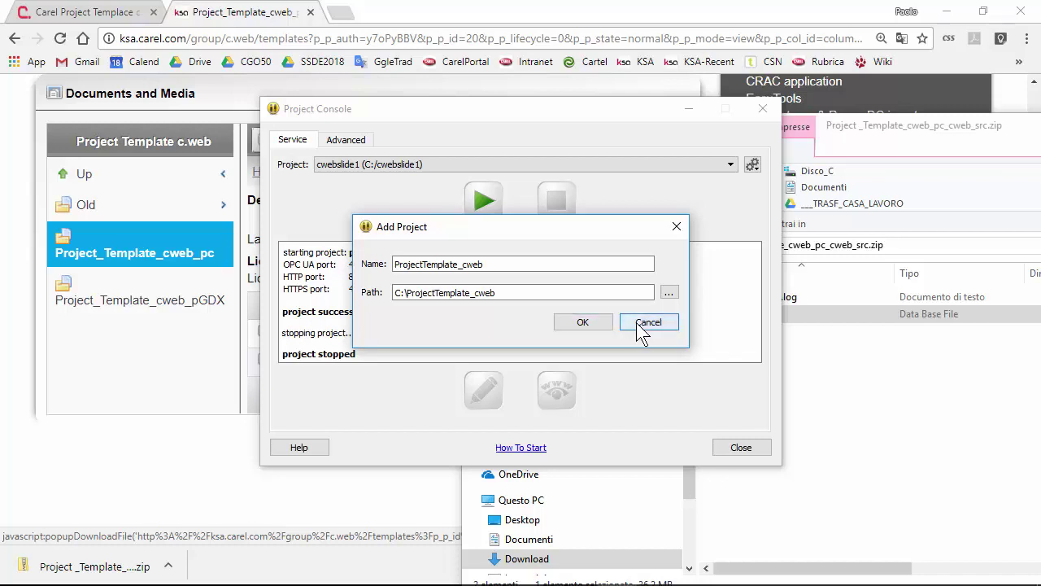
click(641, 322)
Remove the old ProjectTemplate_cweb entry (c:/Projects_cweb/ProjectTemplate/cweb) from the project list.
click(346, 140)
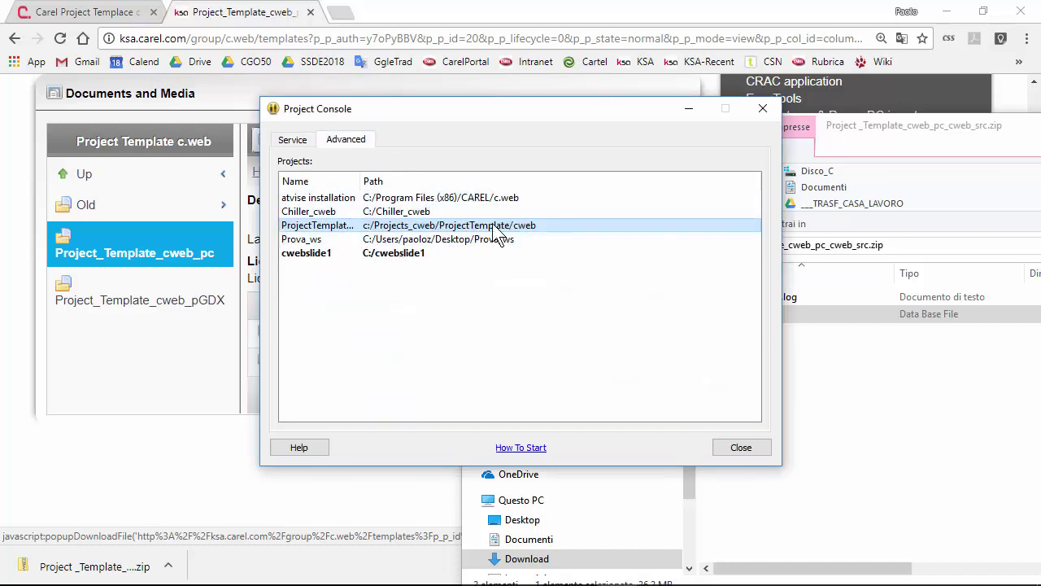
right_click(528, 229)
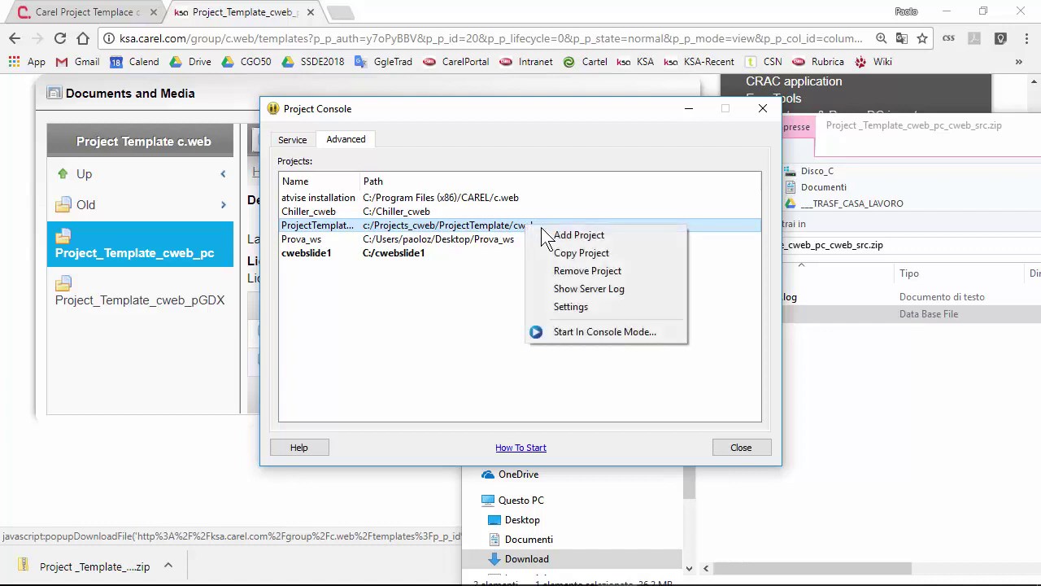
click(589, 275)
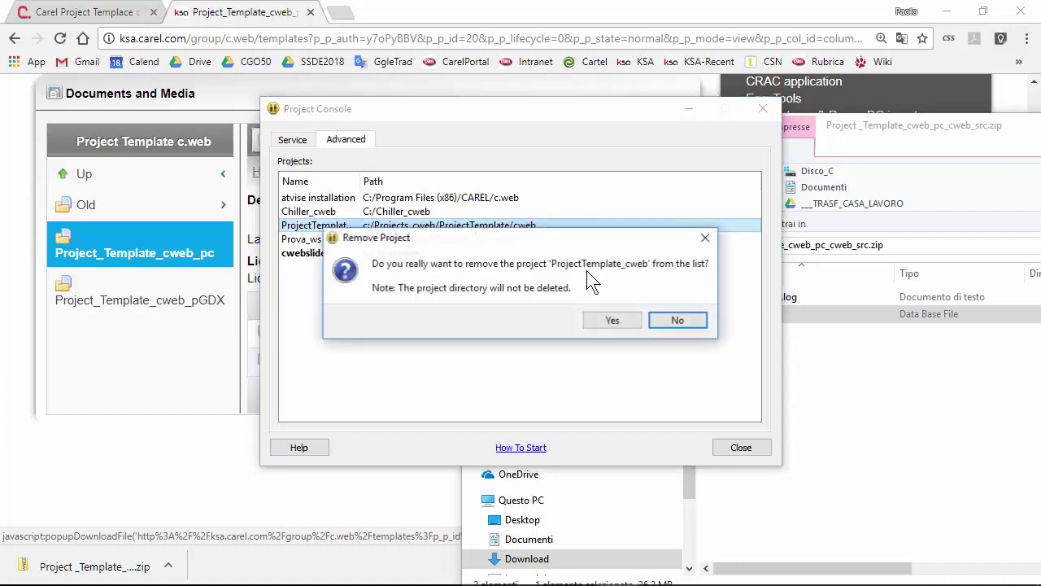
click(612, 320)
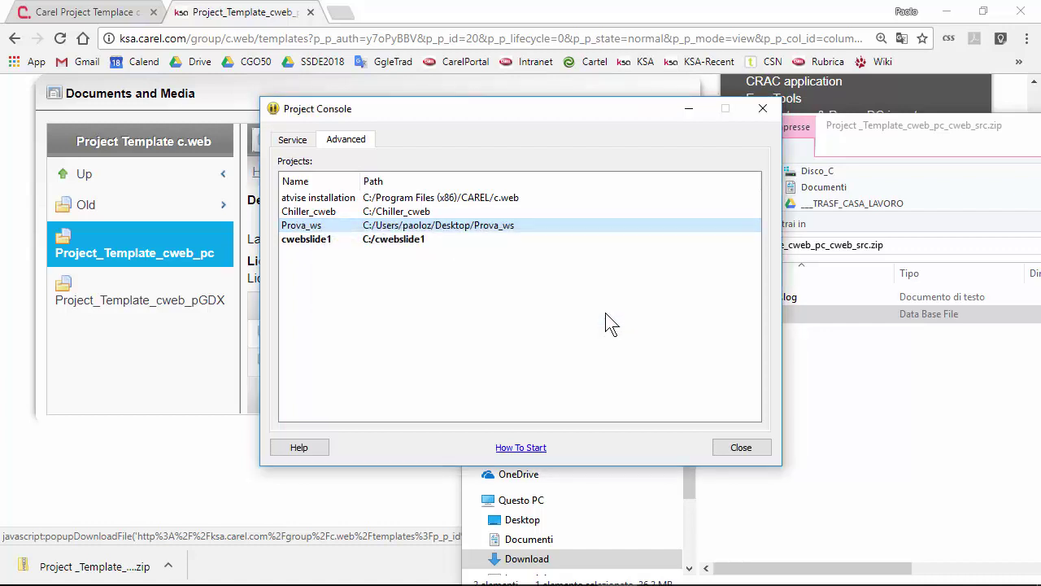
click(307, 145)
Add a new project ProjectTemplate_cweb pointing at the folder C:\ProjectTemplate_cweb.
click(752, 166)
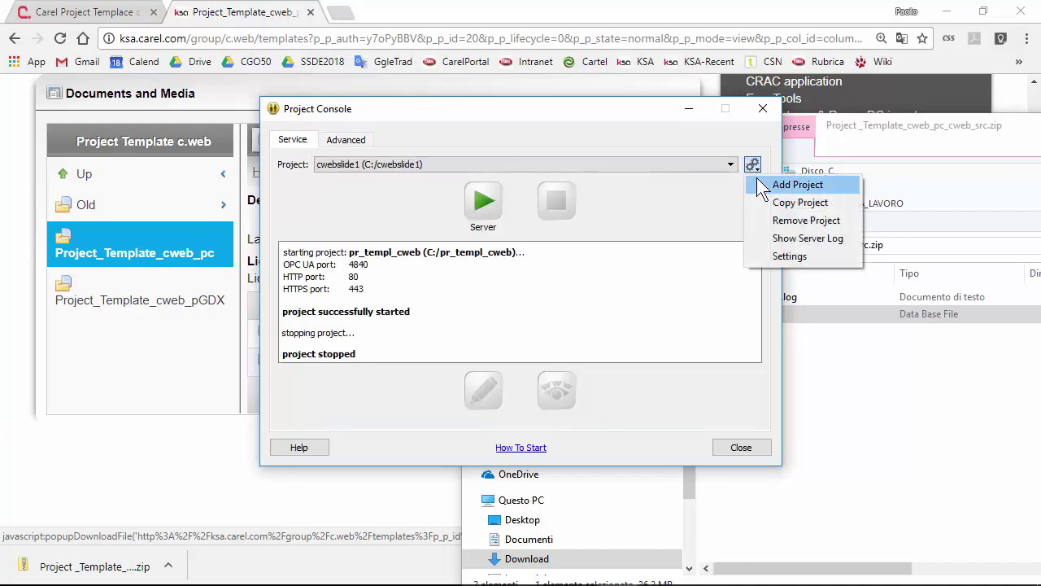
click(757, 177)
click(669, 292)
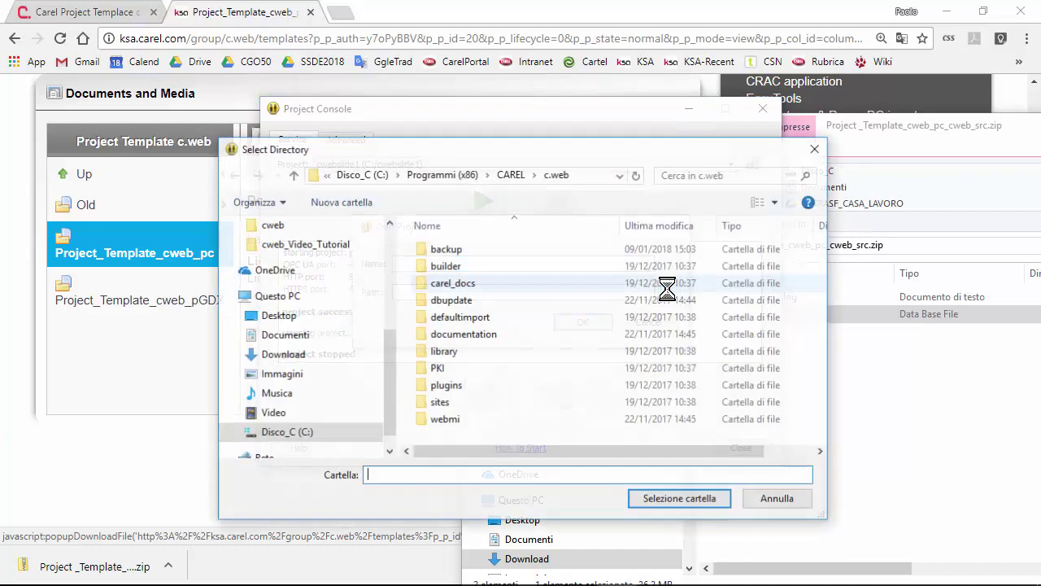
click(271, 432)
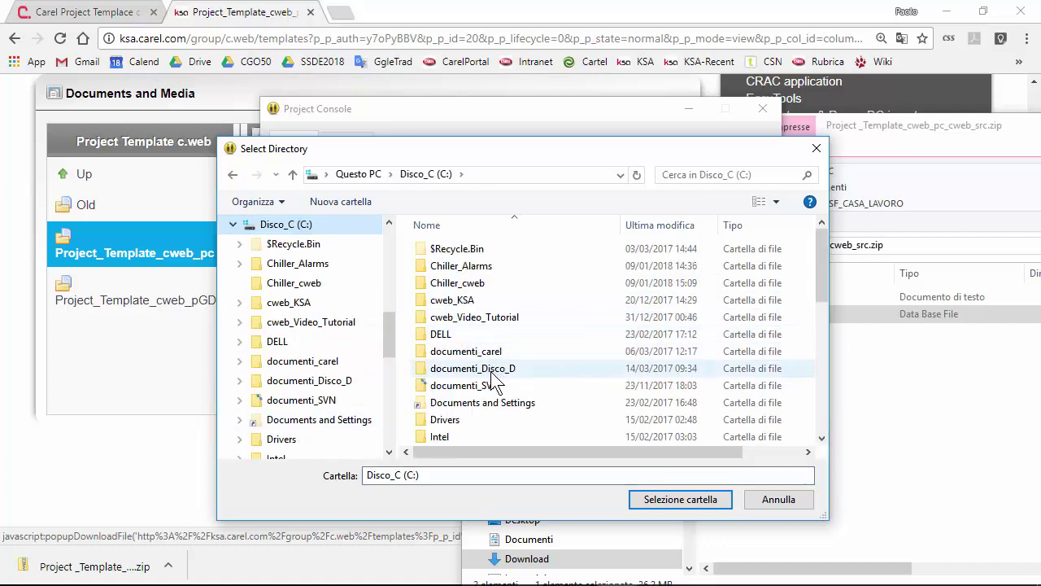
scroll(496, 383, down, 5)
double_click(485, 317)
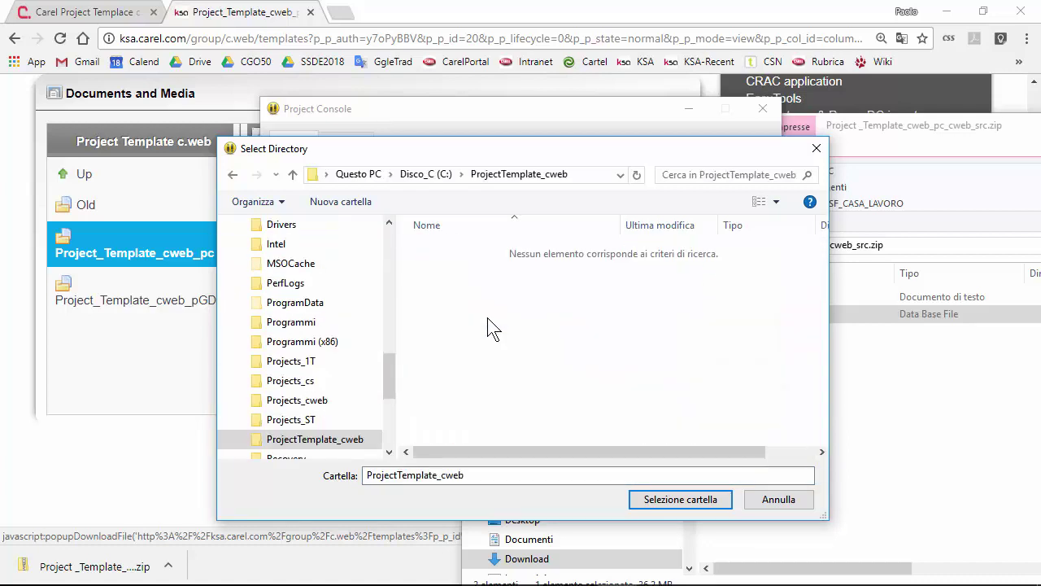
click(723, 498)
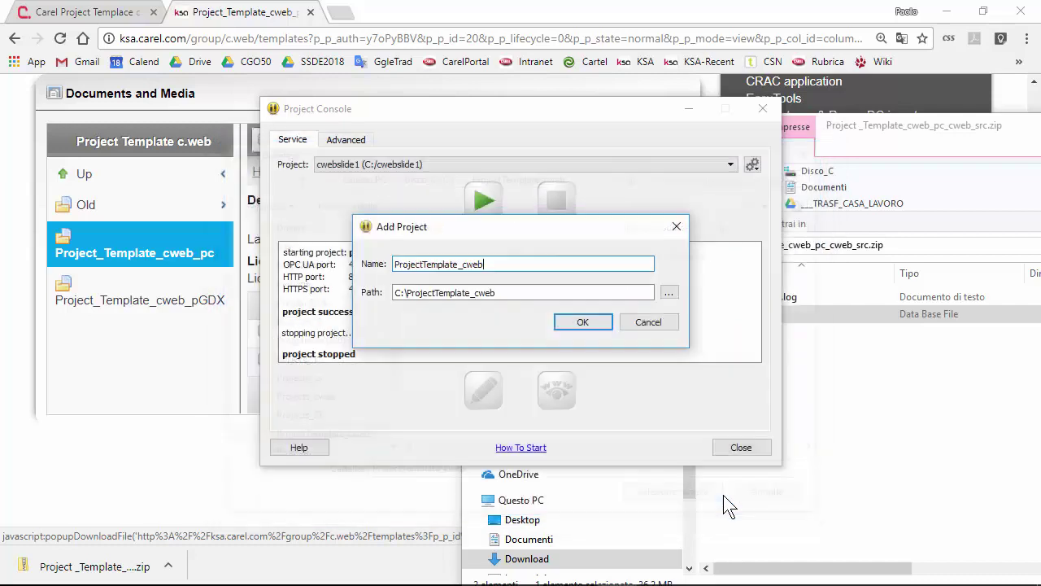
click(600, 323)
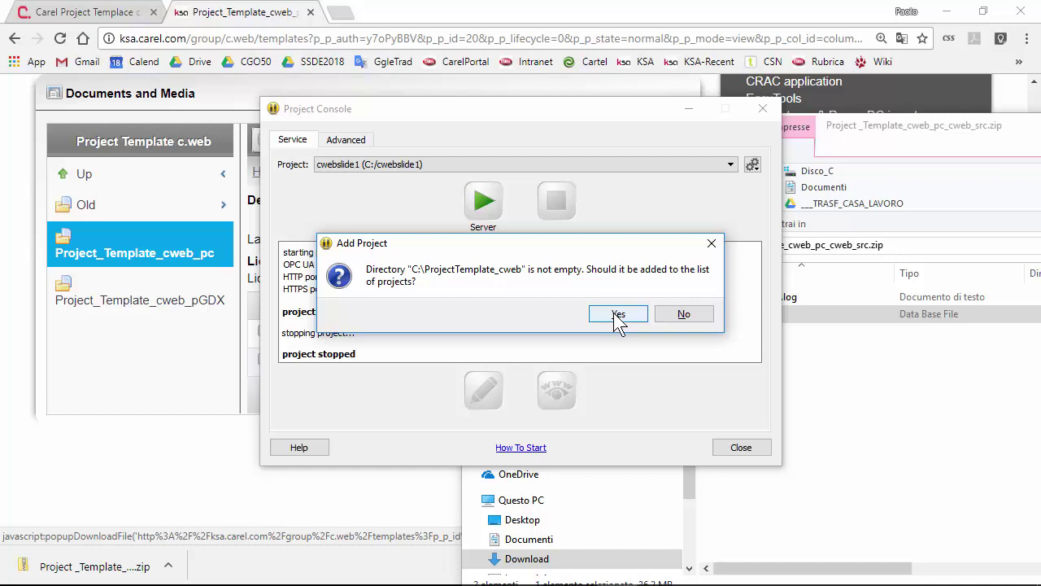
Confirm adding the non-empty folder and start the ProjectTemplate_cweb server.
click(618, 315)
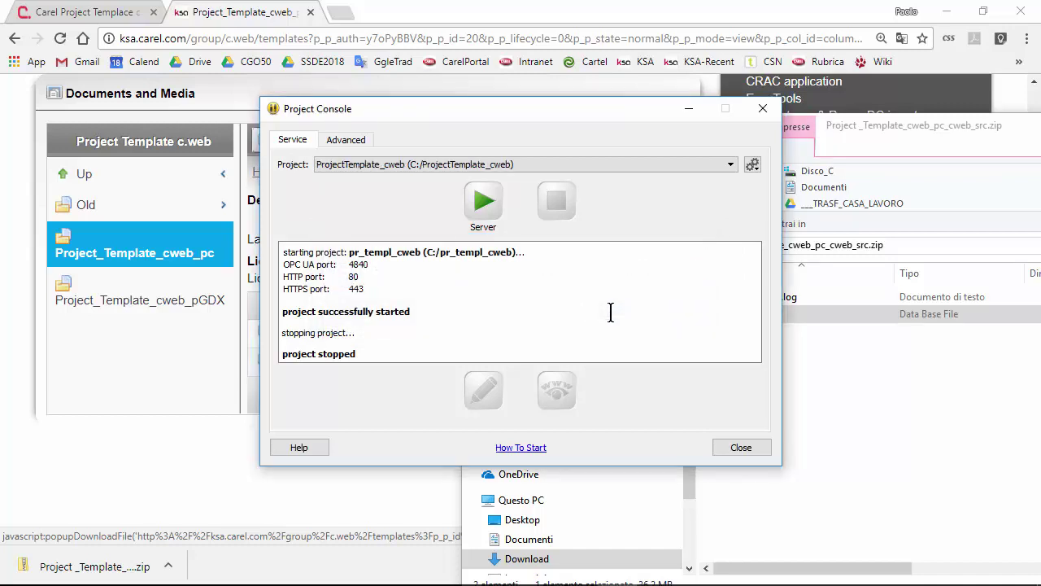
click(489, 203)
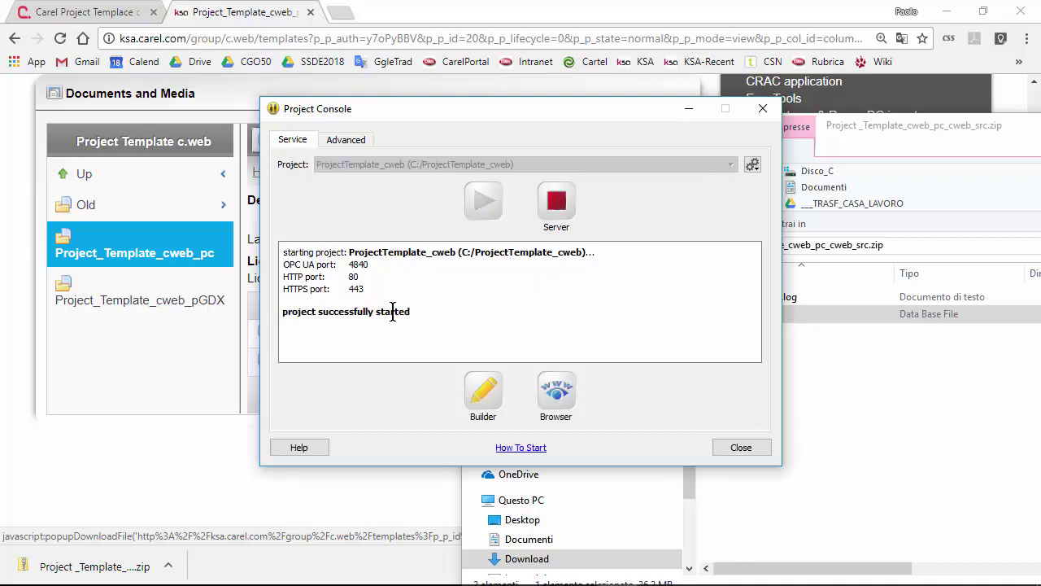
Launch the builder and expand Project_Template_cweb > DISPLAYS with its Unit, Parameters, AlarmsList, Info, UserMng, Settings folders.
click(493, 389)
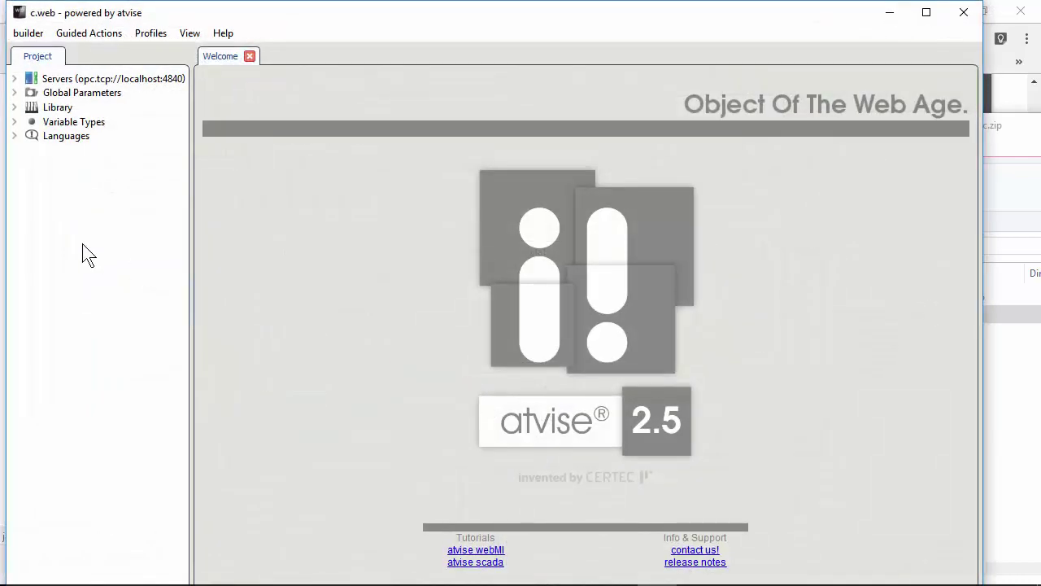
click(15, 79)
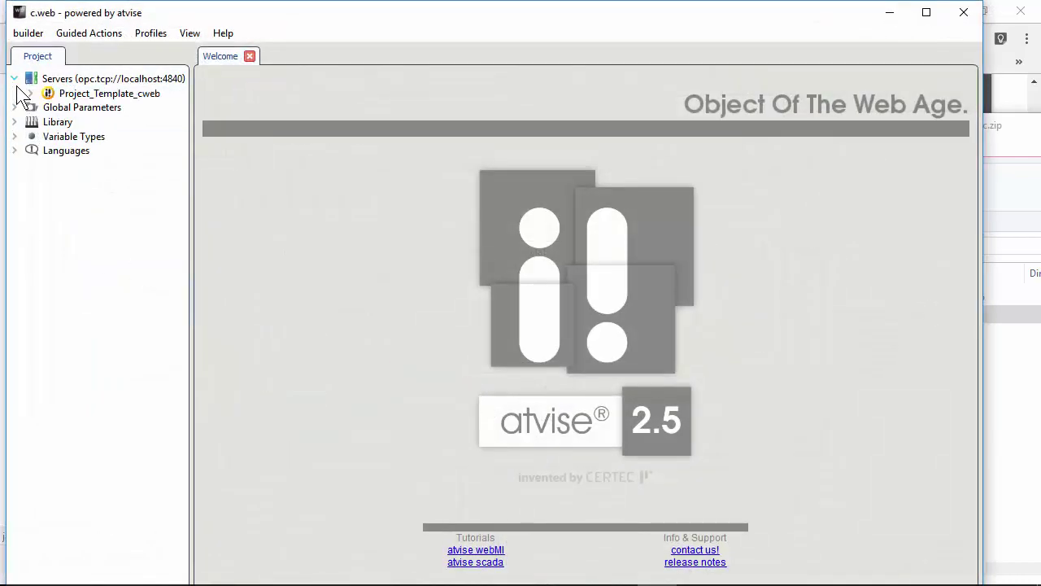
click(30, 94)
click(46, 107)
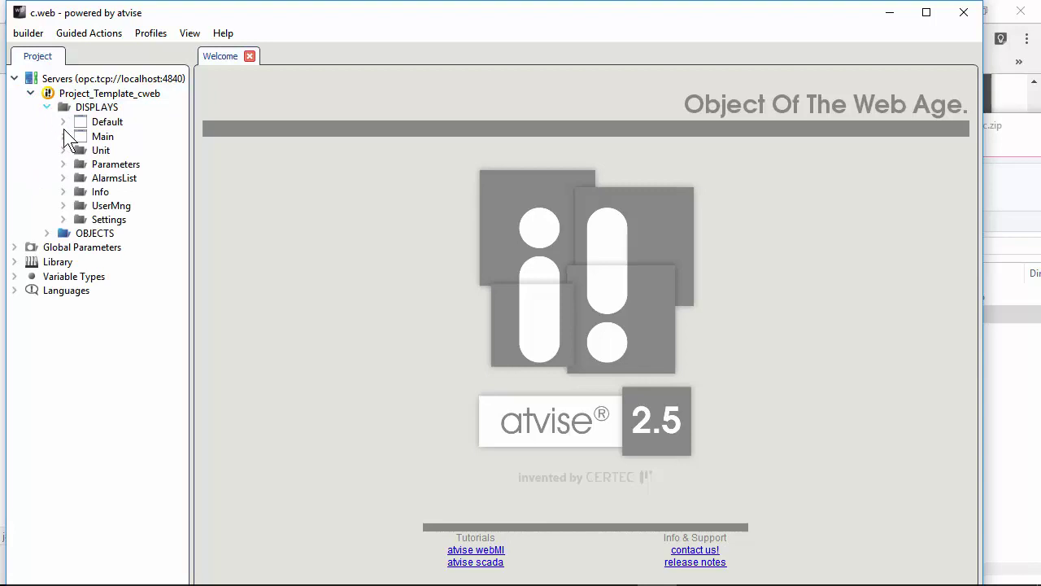
click(62, 219)
click(63, 206)
click(63, 192)
click(62, 178)
click(62, 164)
click(63, 150)
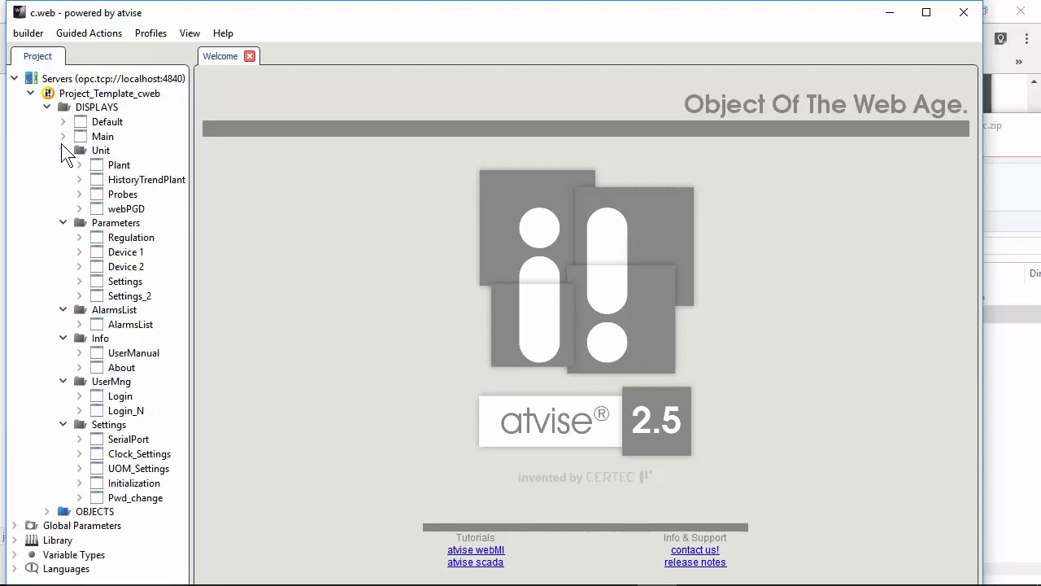
Open DISPLAYS > Main for editing and zoom into its canvas.
double_click(139, 136)
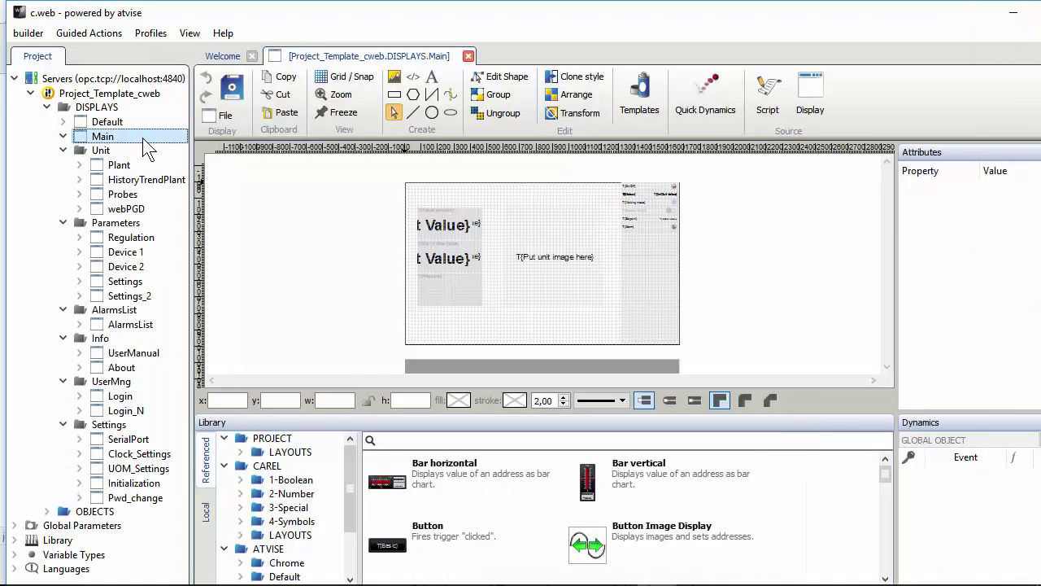
scroll(766, 258, up, 1)
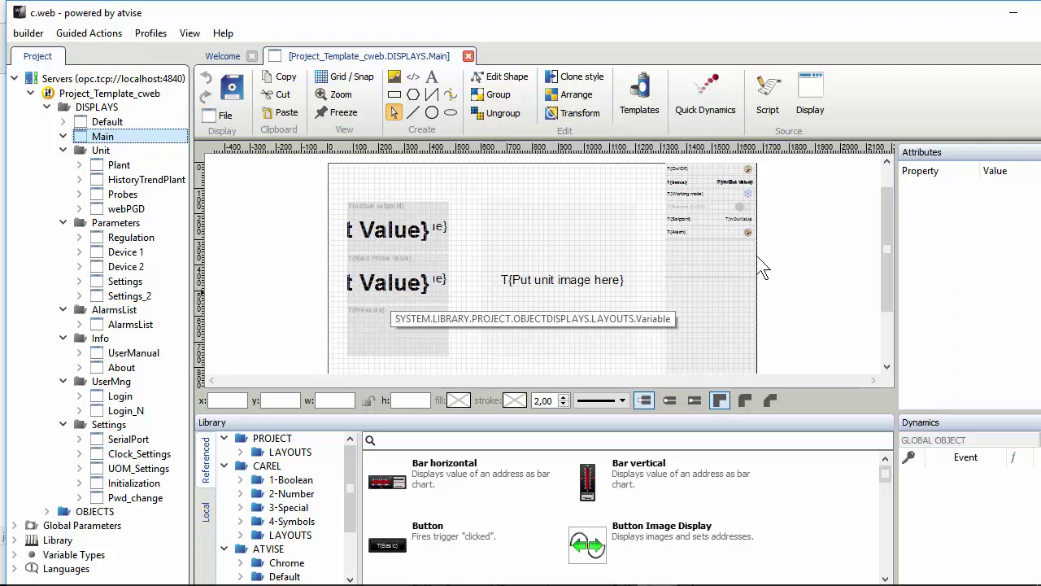
ctrl+scroll(745, 199, up, 2)
ctrl+scroll(748, 210, up, 1)
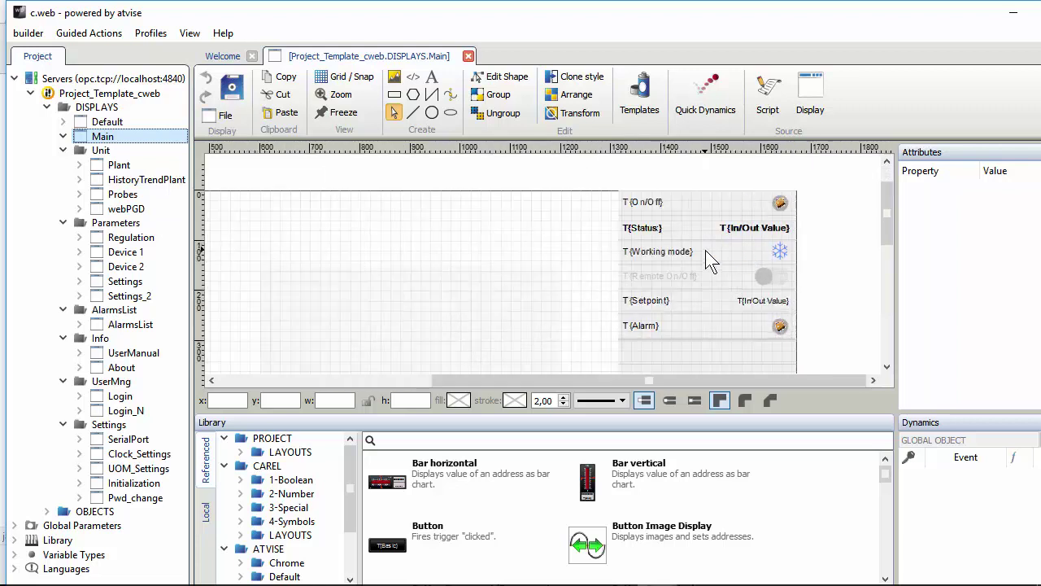
Open Plant, HistoryTrendPlant, Probes and webPGD from DISPLAYS > Unit, enlarging the canvas area.
double_click(122, 166)
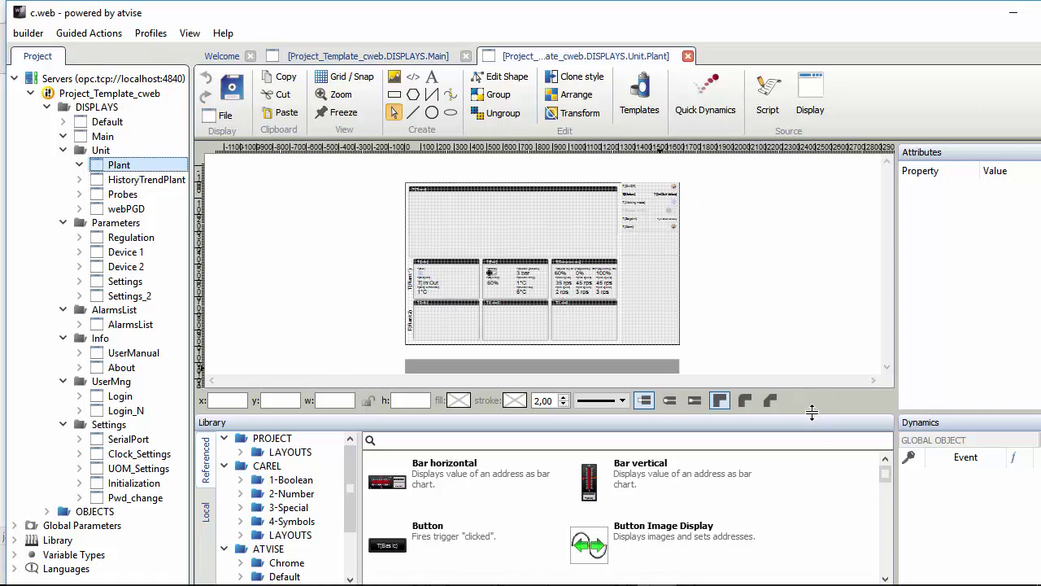
drag(802, 412, 736, 535)
scroll(627, 362, up, 3)
scroll(627, 362, down, 2)
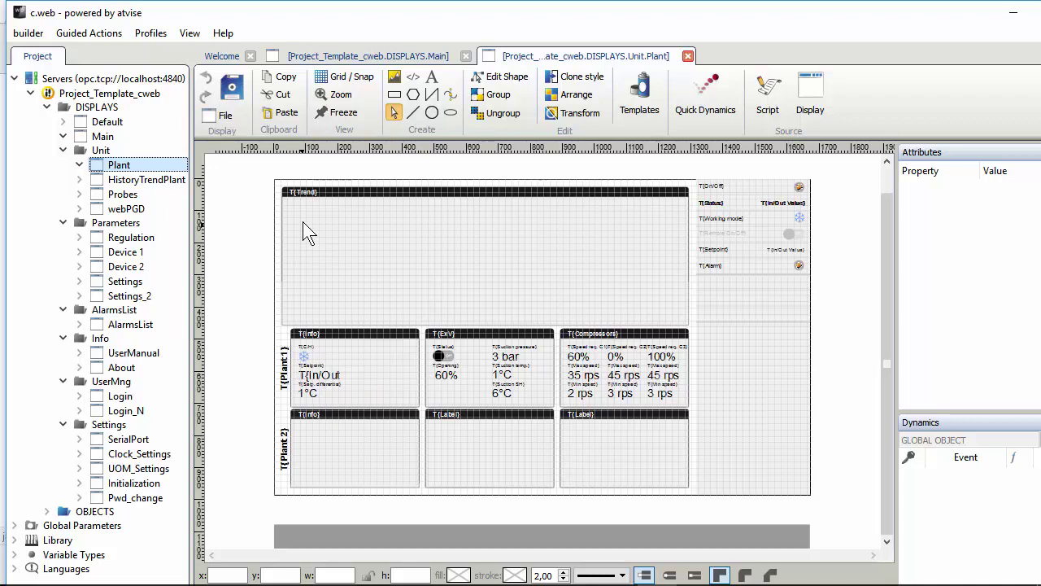
double_click(124, 181)
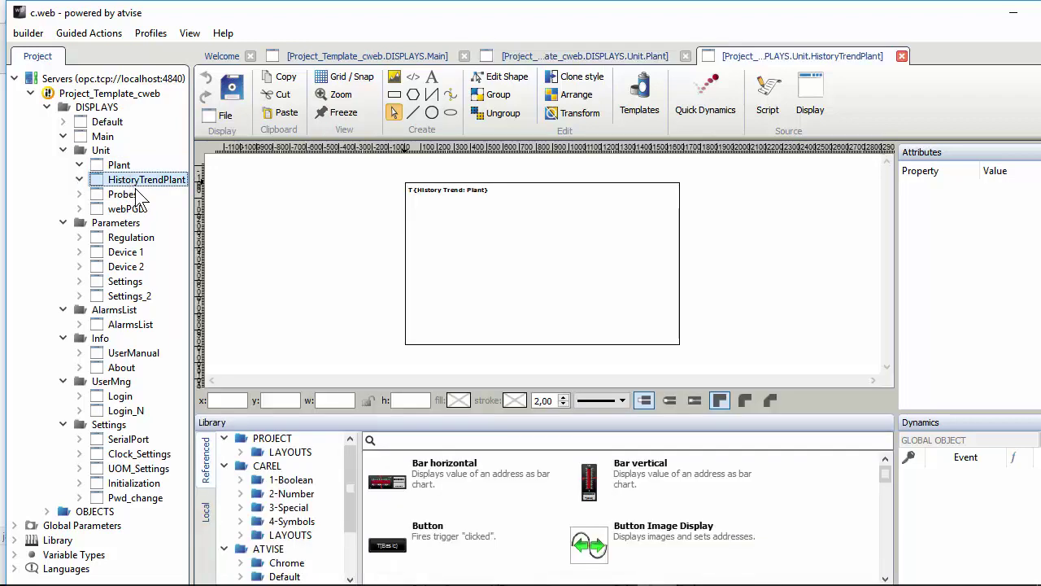
double_click(122, 195)
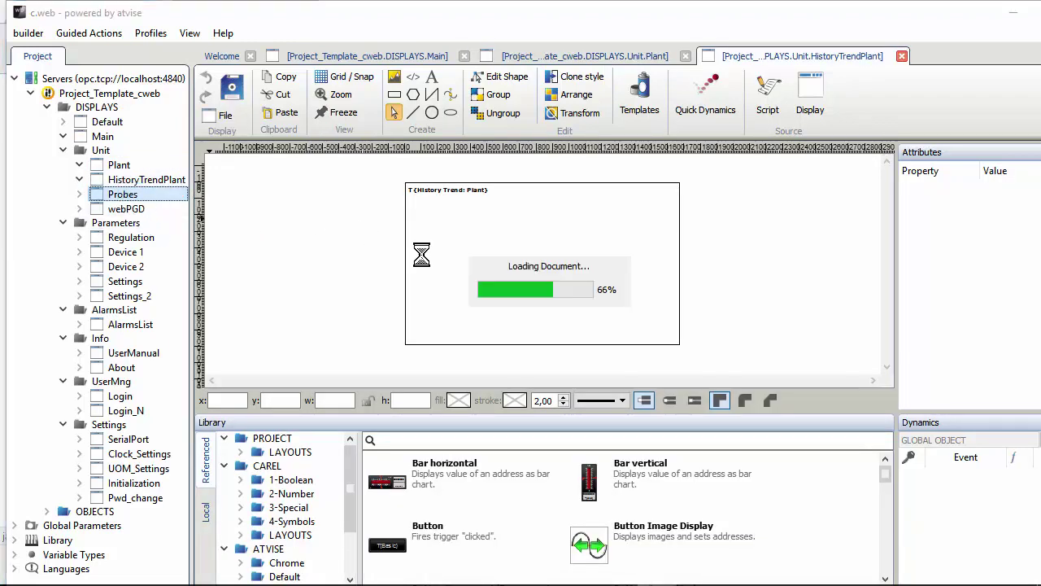
scroll(502, 301, up, 2)
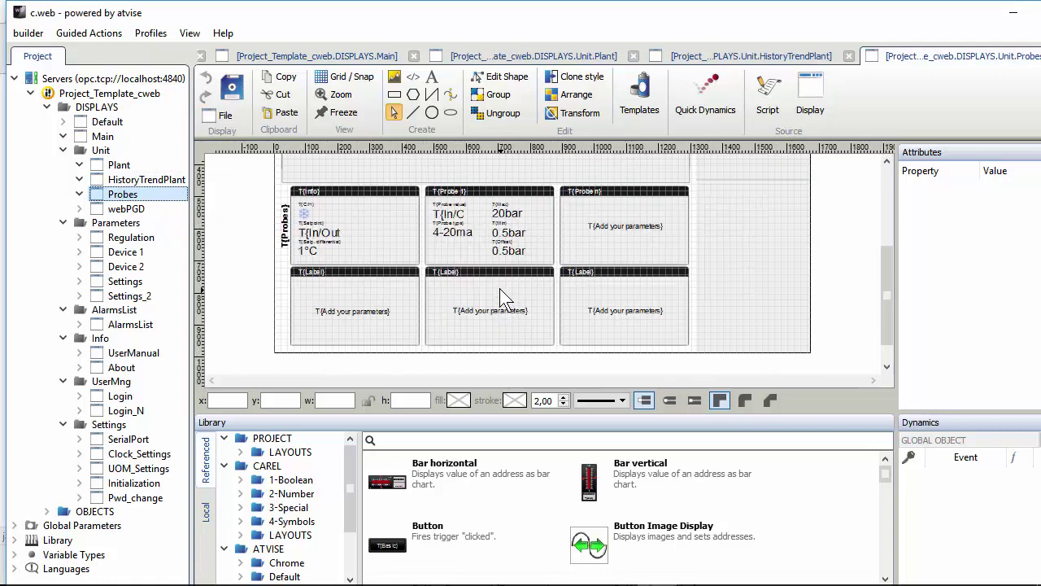
double_click(130, 209)
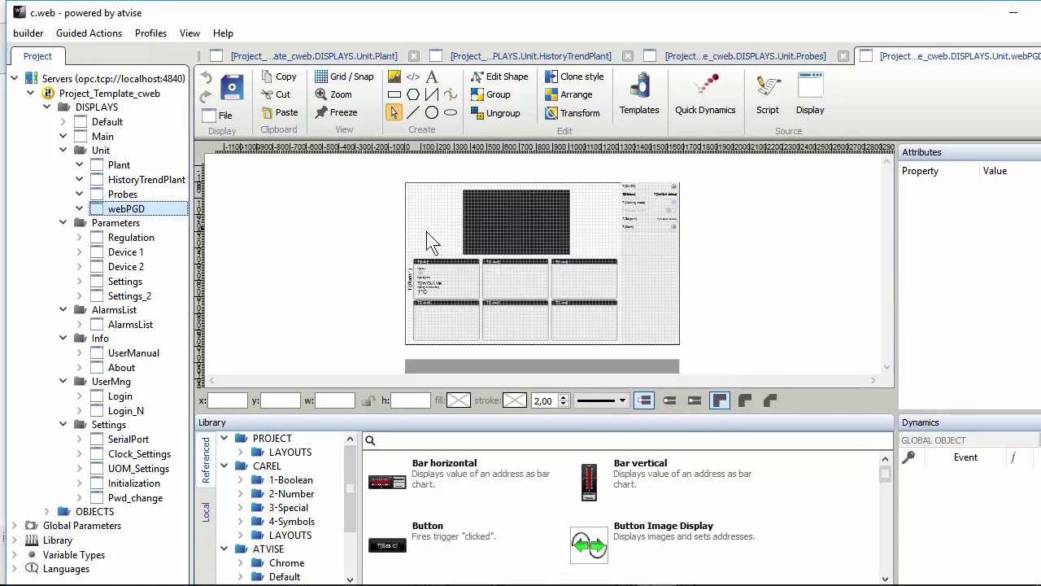
Open the Regulation, Device 1 and Parameters Settings displays in editor tabs, zooming in on each.
double_click(111, 238)
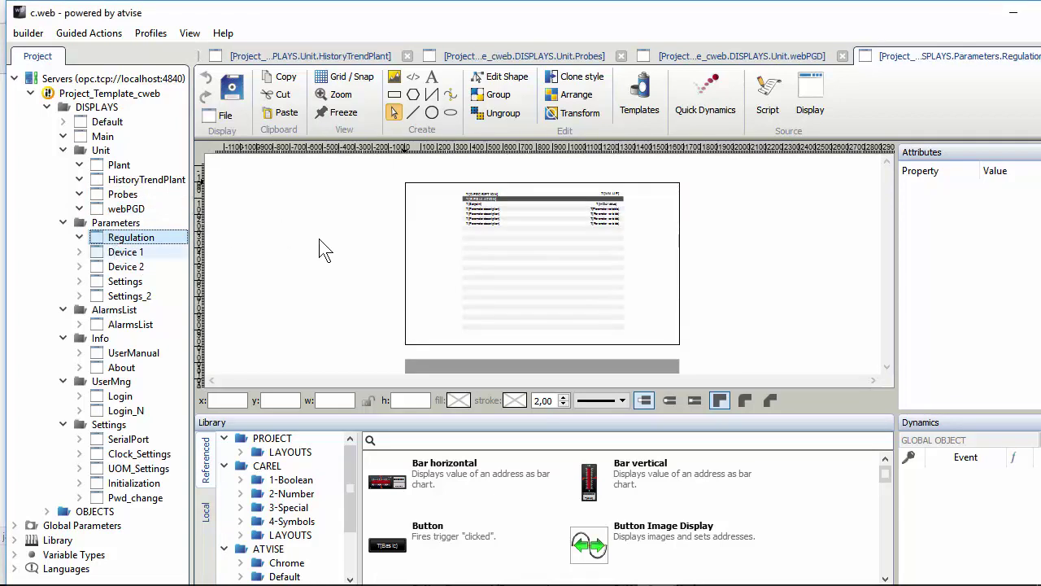
scroll(562, 258, up, 2)
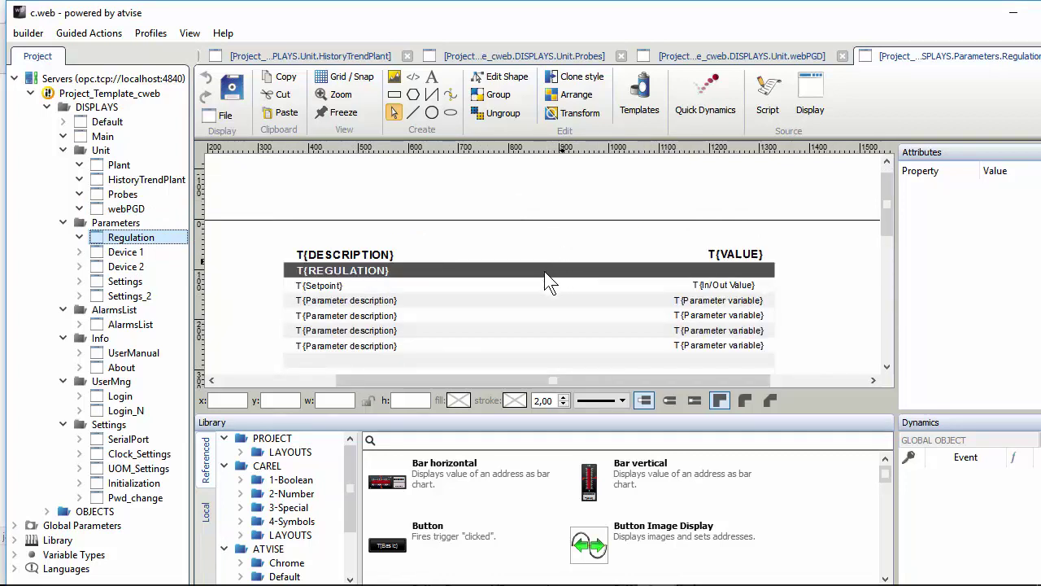
click(128, 254)
double_click(126, 254)
scroll(592, 199, up, 5)
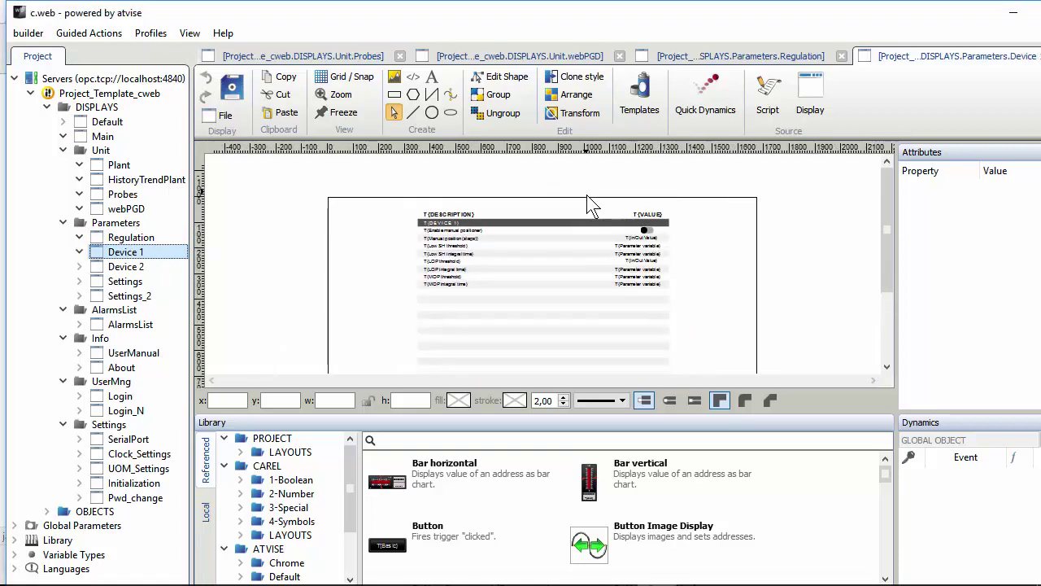
drag(480, 379, 406, 357)
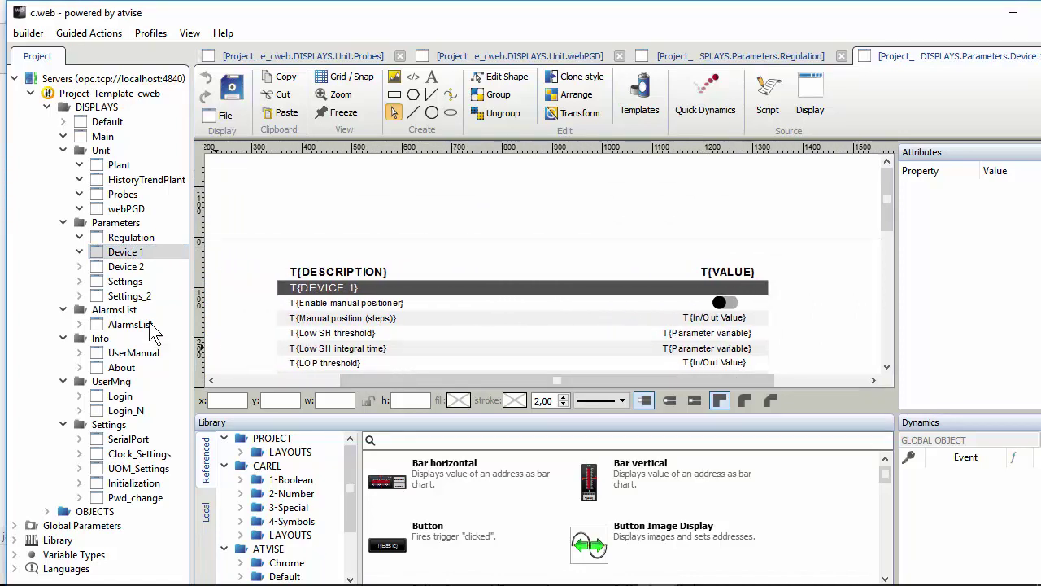
double_click(124, 281)
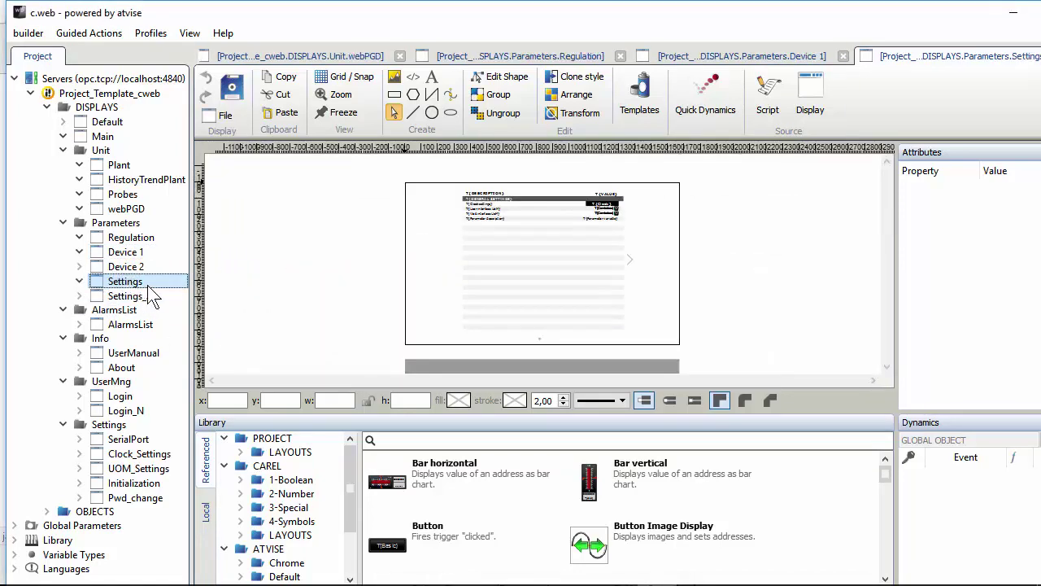
scroll(539, 212, up, 3)
scroll(553, 242, up, 1)
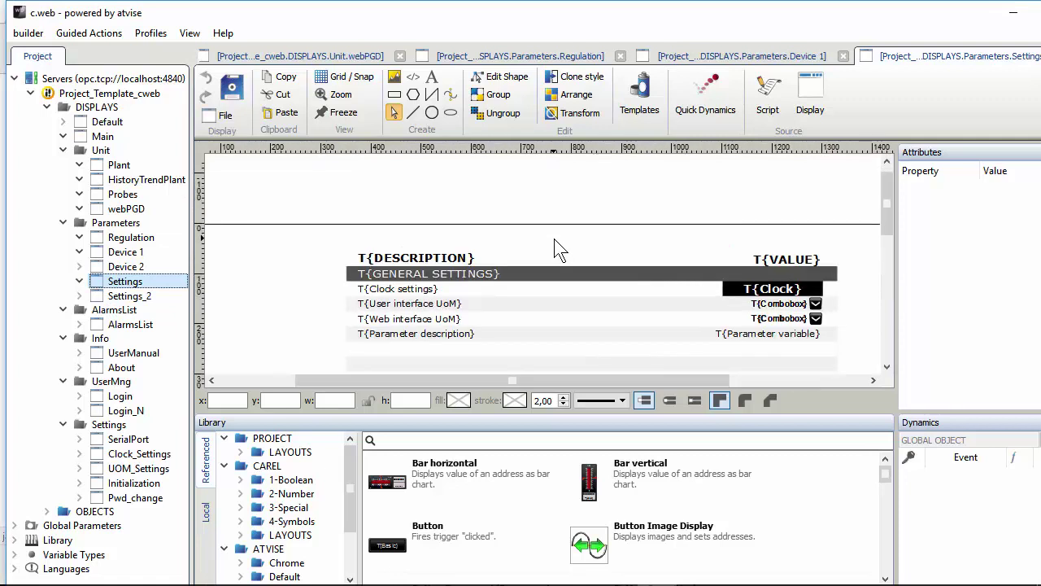
Open AlarmsList and UserManual, inspect the user_manual iframe's source, then open and zoom into About.
double_click(132, 325)
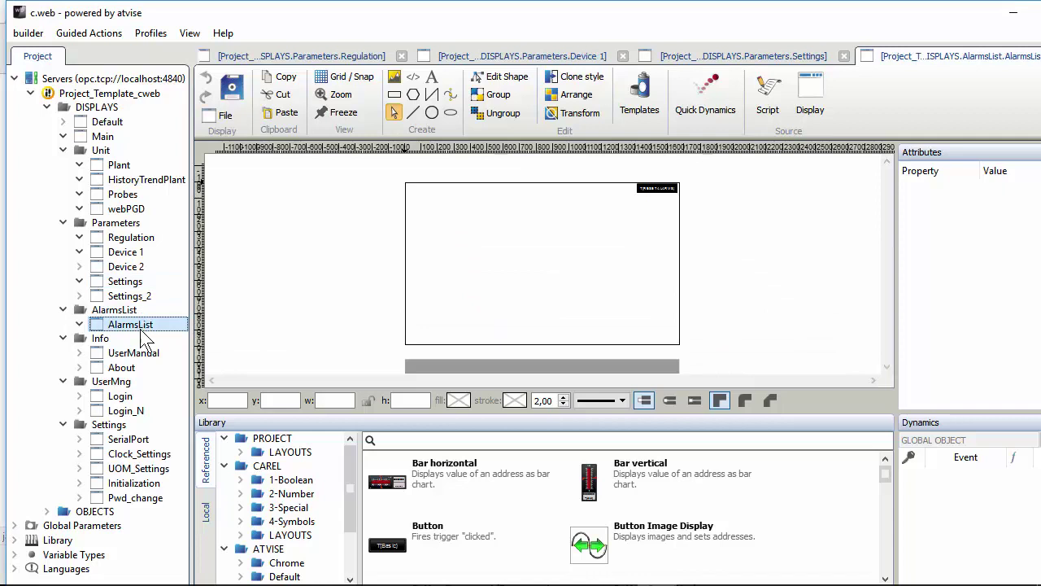
double_click(130, 353)
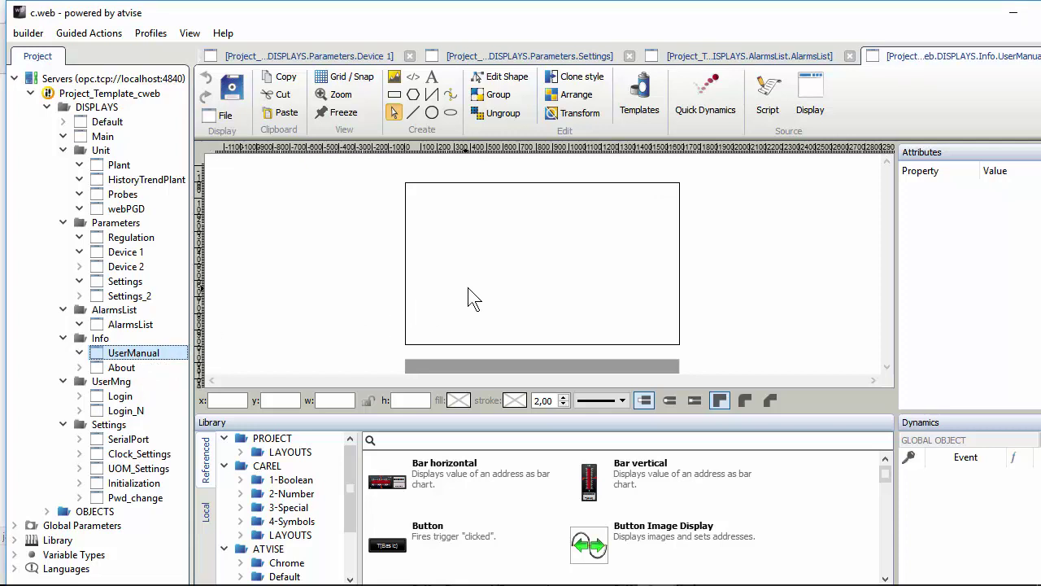
click(556, 271)
double_click(552, 271)
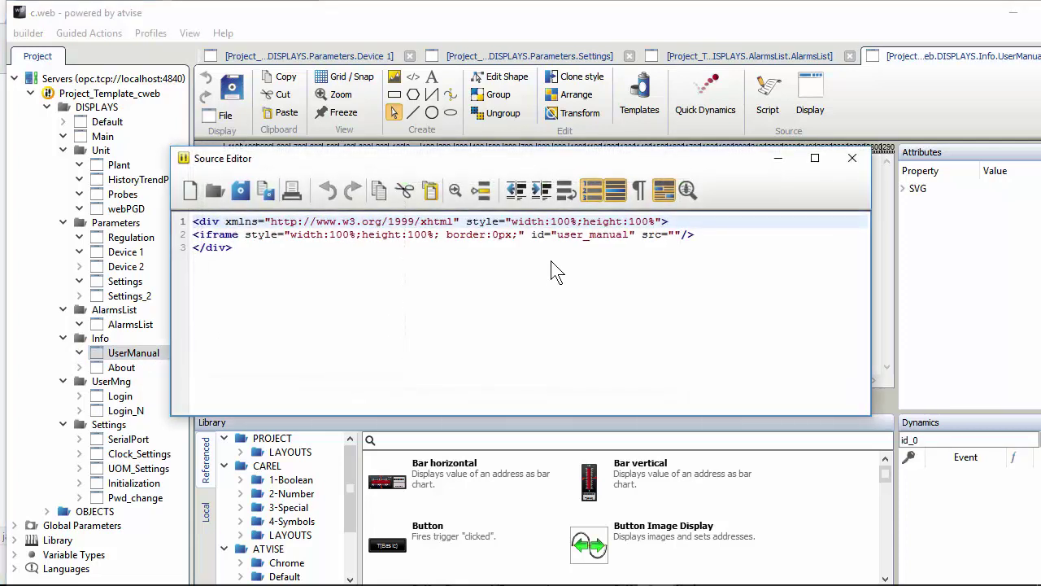
click(853, 162)
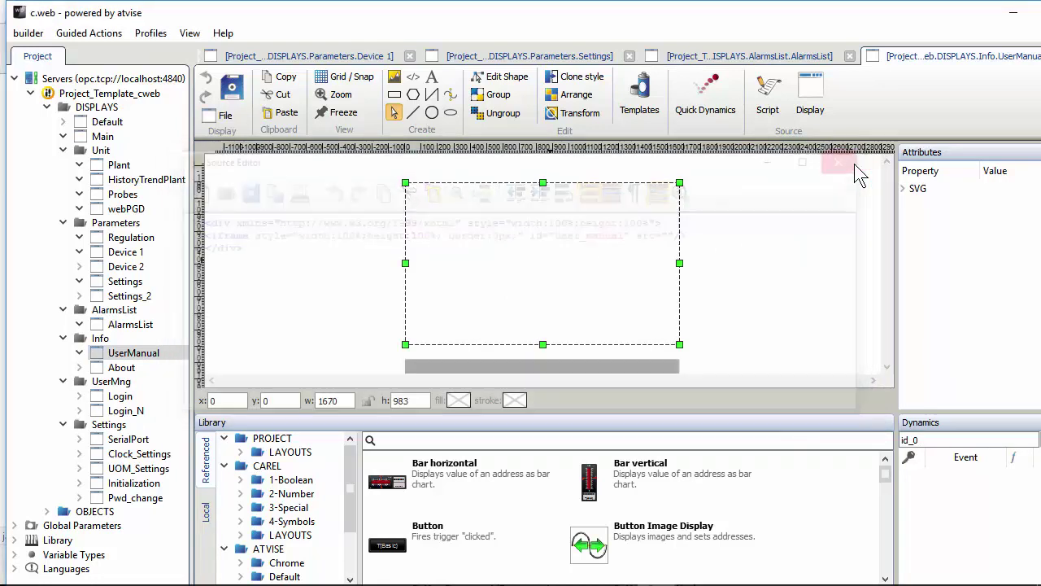
click(120, 368)
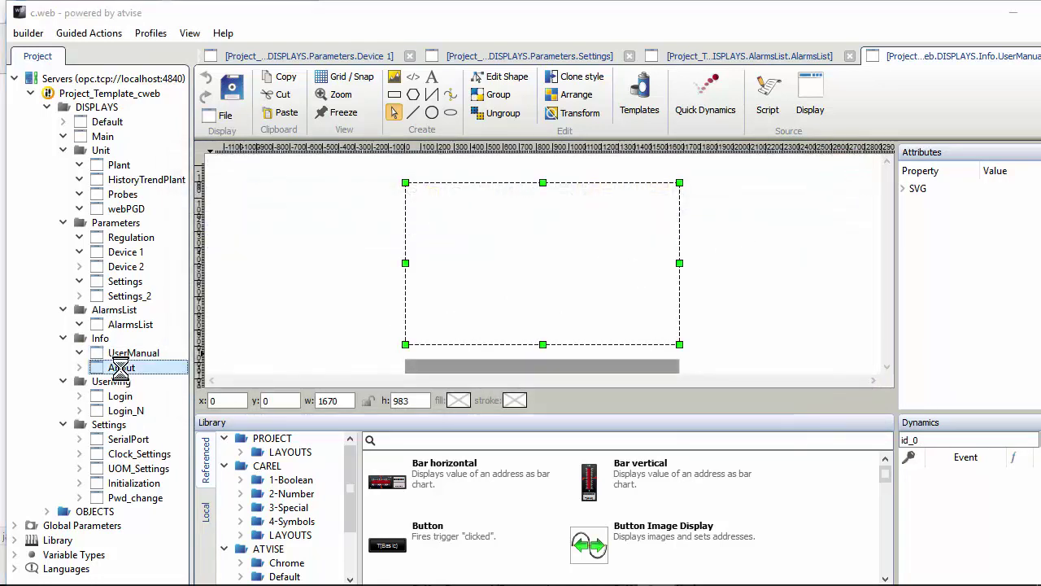
scroll(513, 221, up, 3)
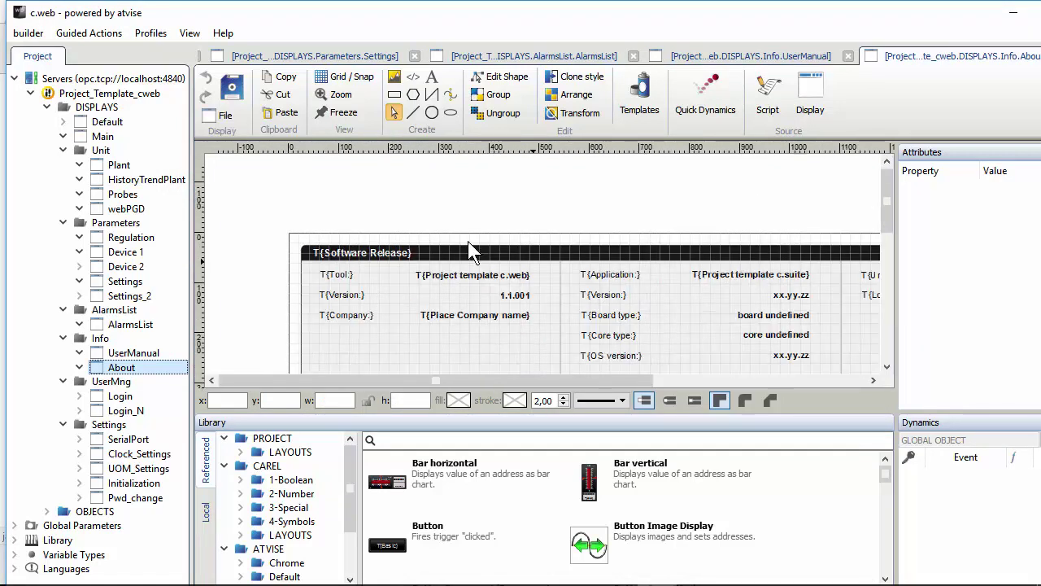
Open the Login_N, Login, SerialPort and Clock_Settings displays from the project tree.
double_click(122, 411)
click(127, 402)
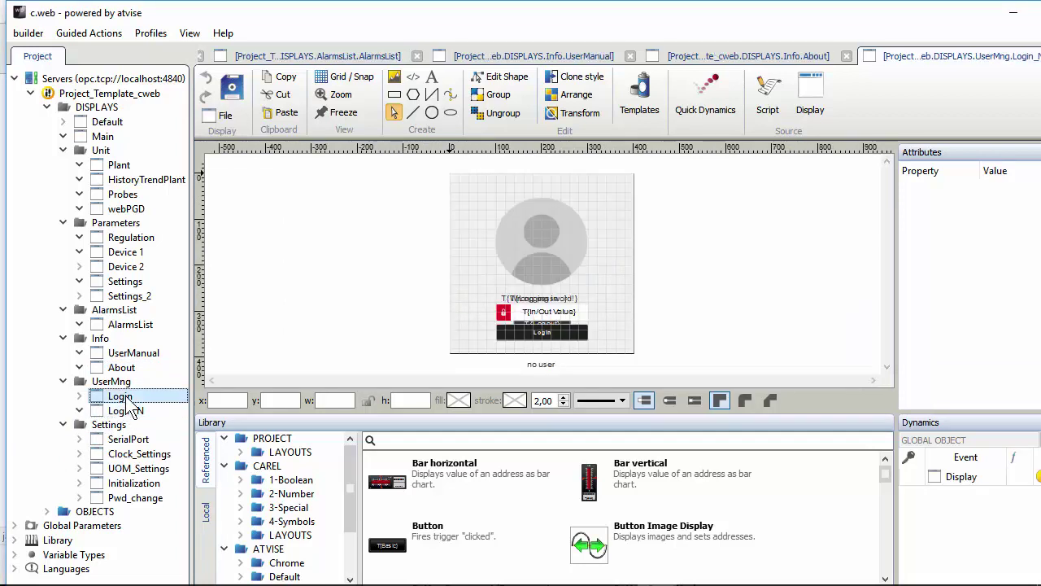
double_click(122, 396)
double_click(129, 439)
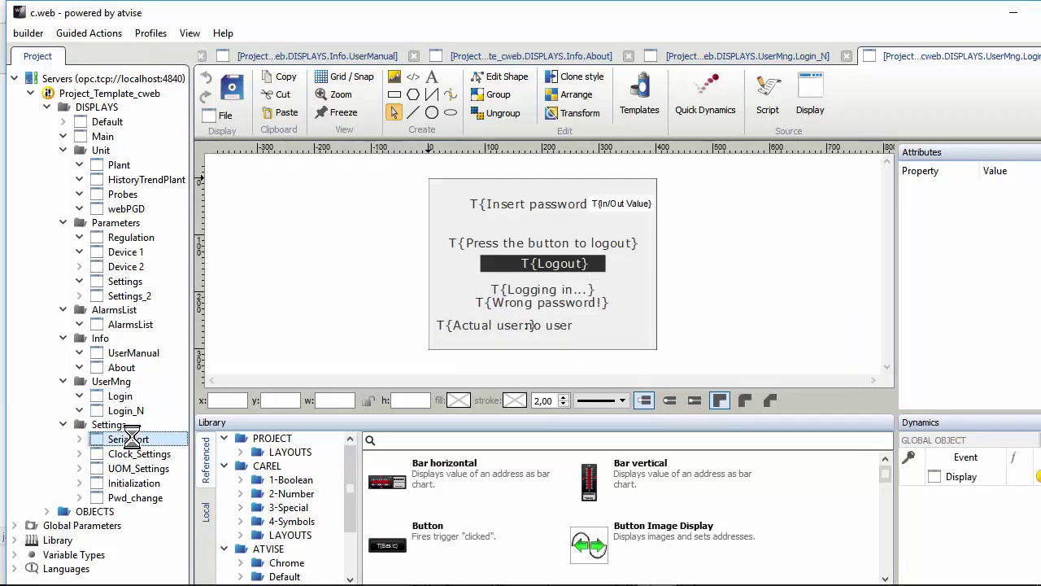
double_click(135, 454)
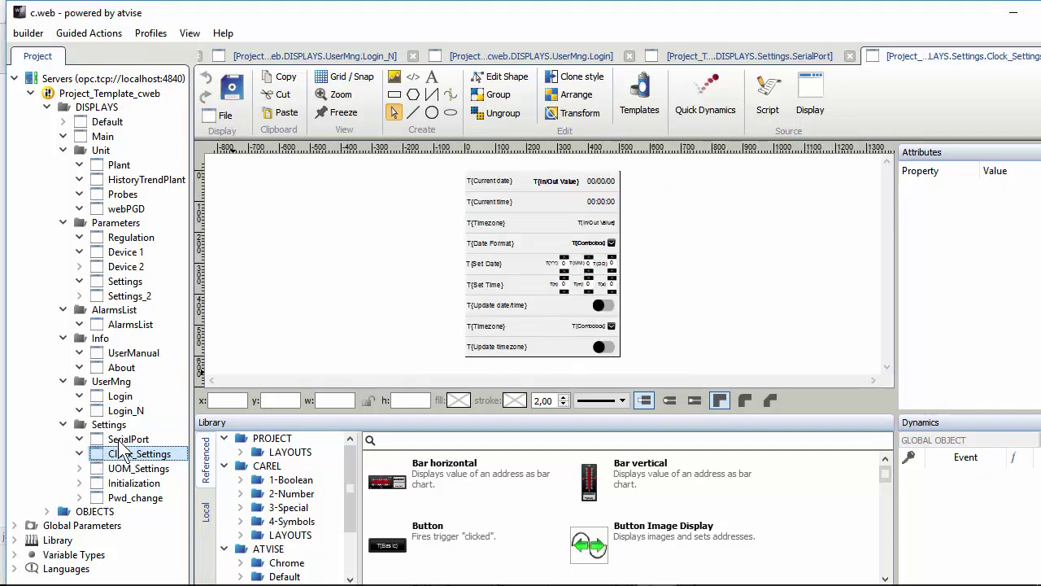
Return to SerialPort and generate the visualization for Project_Template_cweb.
double_click(127, 440)
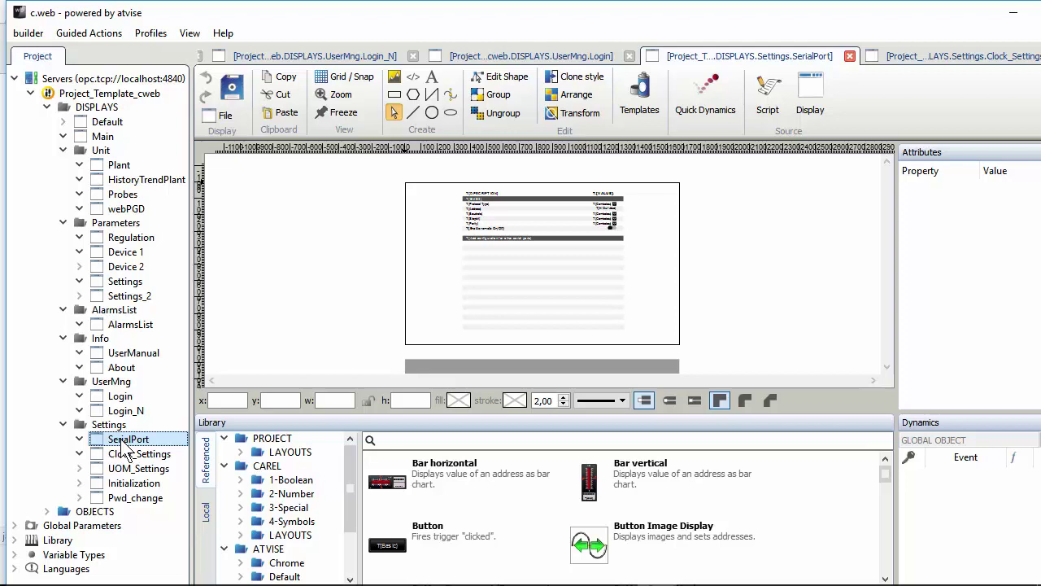
right_click(114, 98)
click(140, 122)
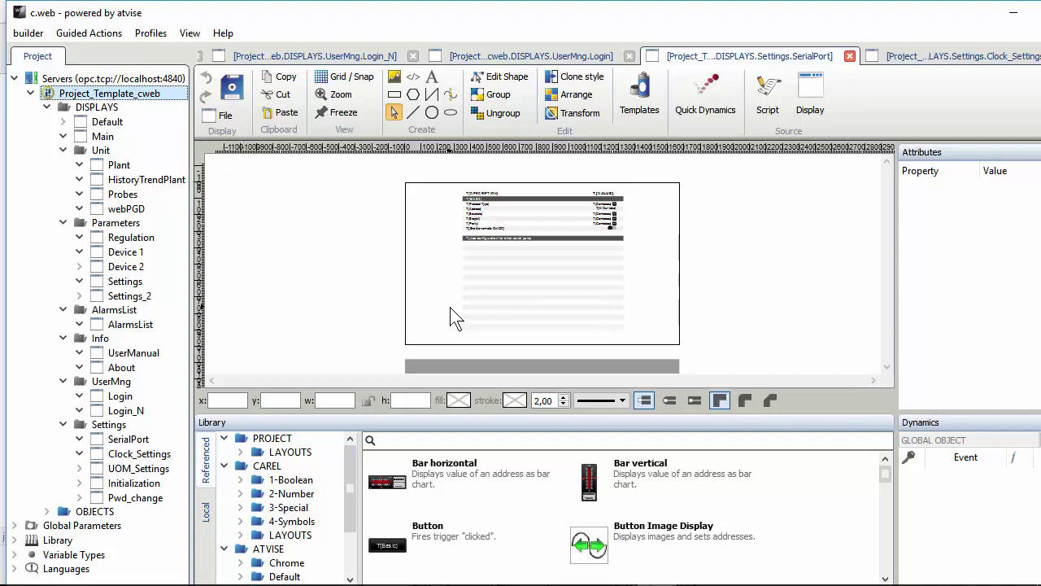
In the KSA portal, go to Software & Support > c.suite > Templates, showing Project Template 1.4.3.
key(alt+Tab)
scroll(432, 308, up, 5)
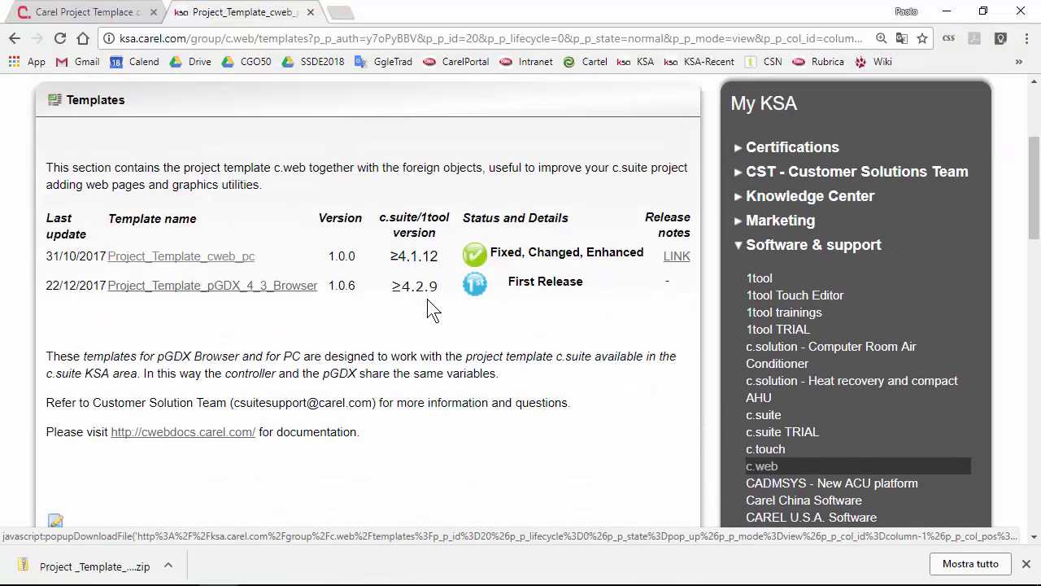
scroll(415, 303, up, 3)
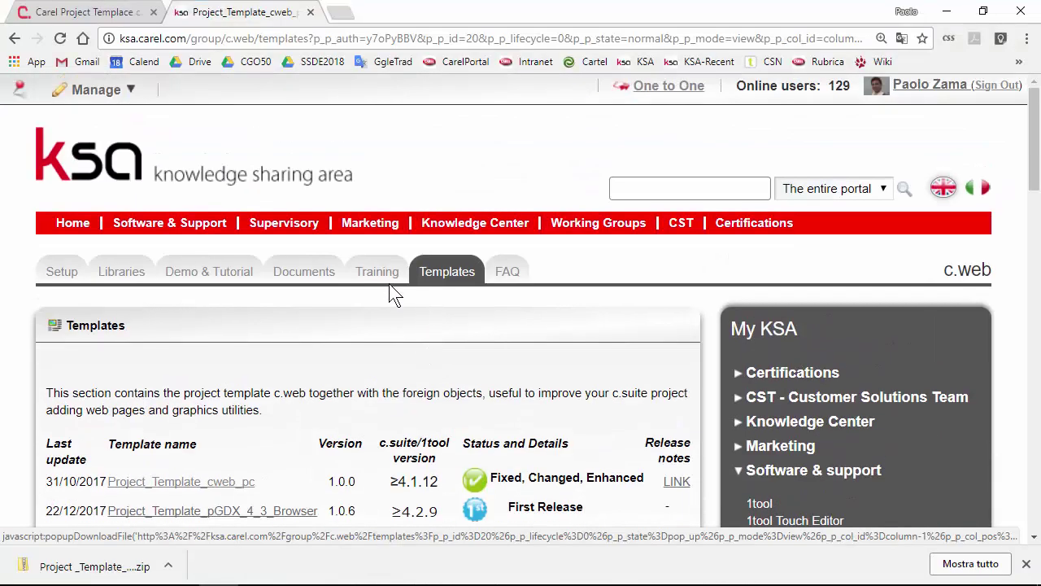
click(174, 225)
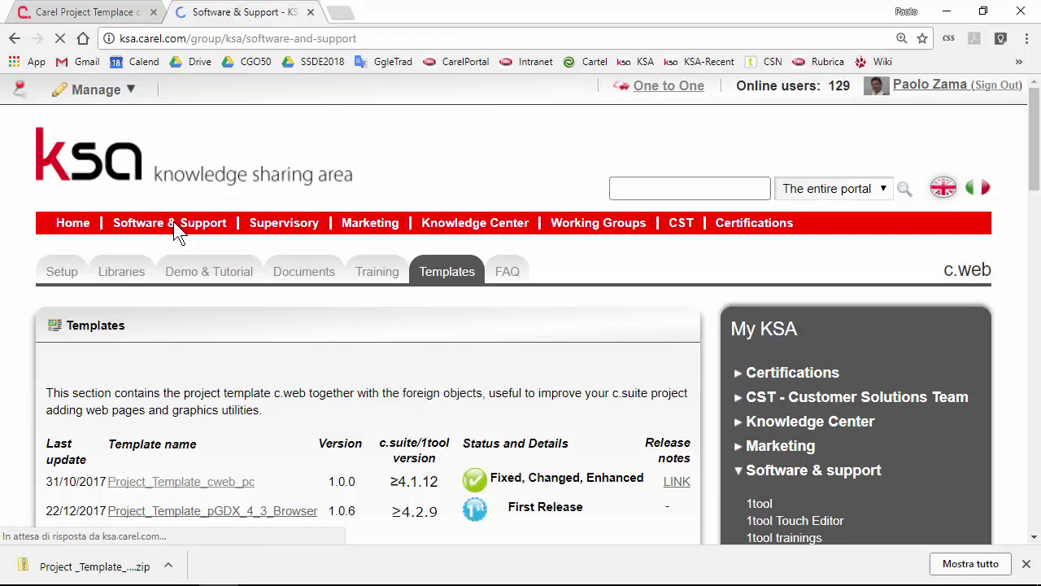
scroll(251, 366, down, 2)
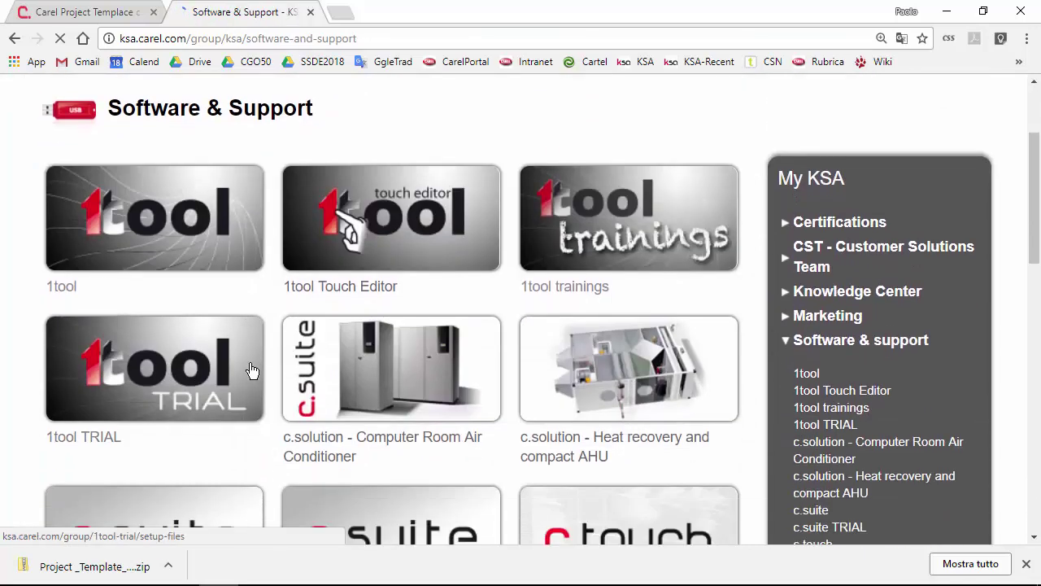
scroll(350, 360, down, 3)
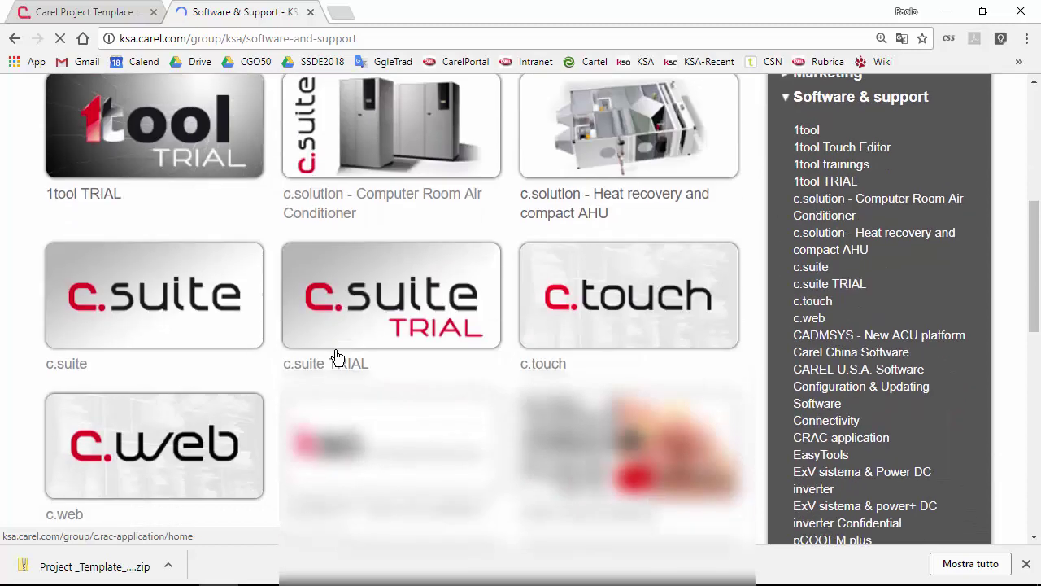
click(204, 313)
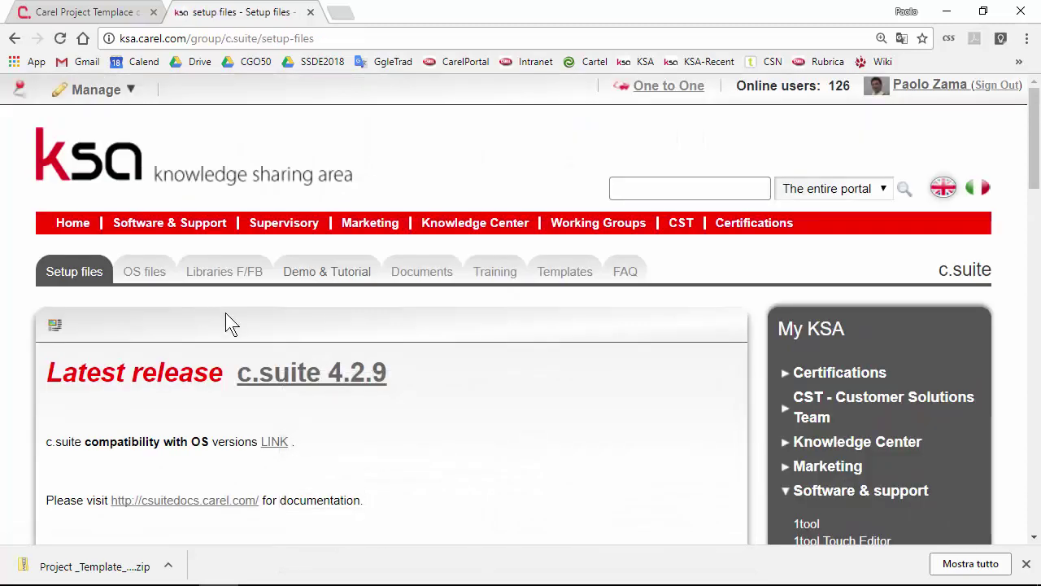
click(568, 275)
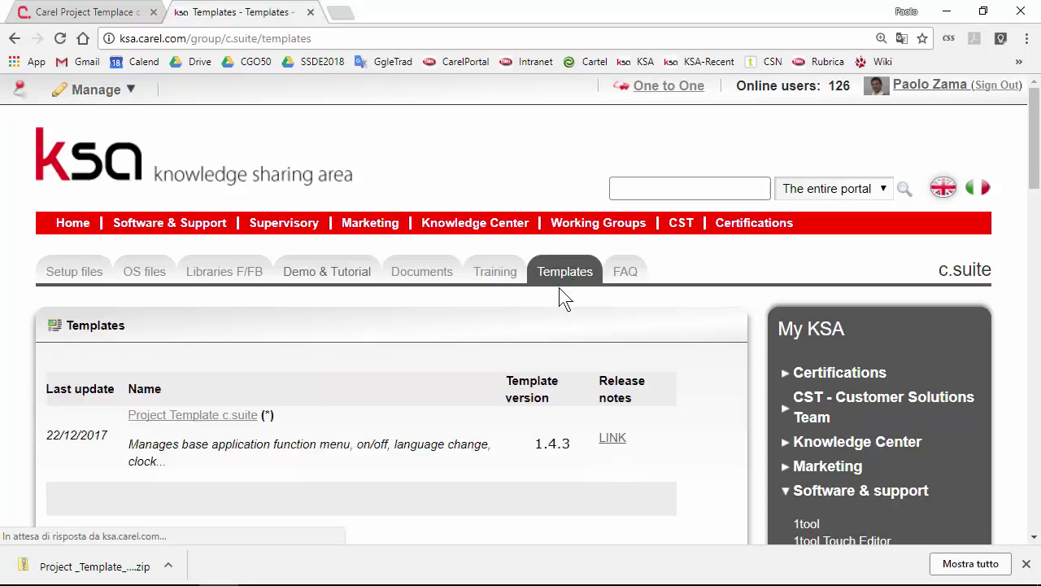
scroll(529, 318, down, 2)
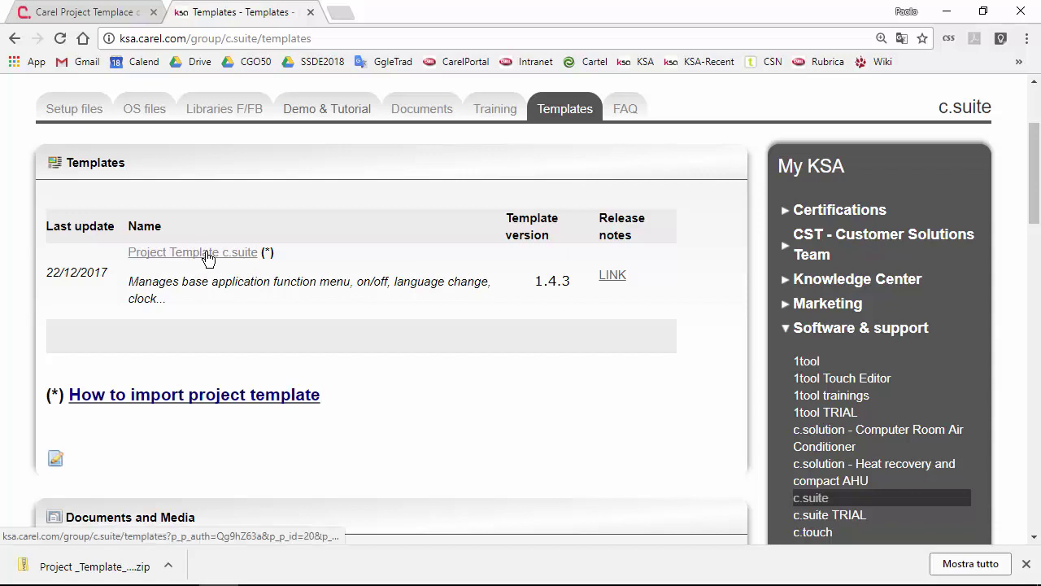
Open the Project Template c.suite folder to list its 1.4.3 .ap1 files and source zip.
click(207, 256)
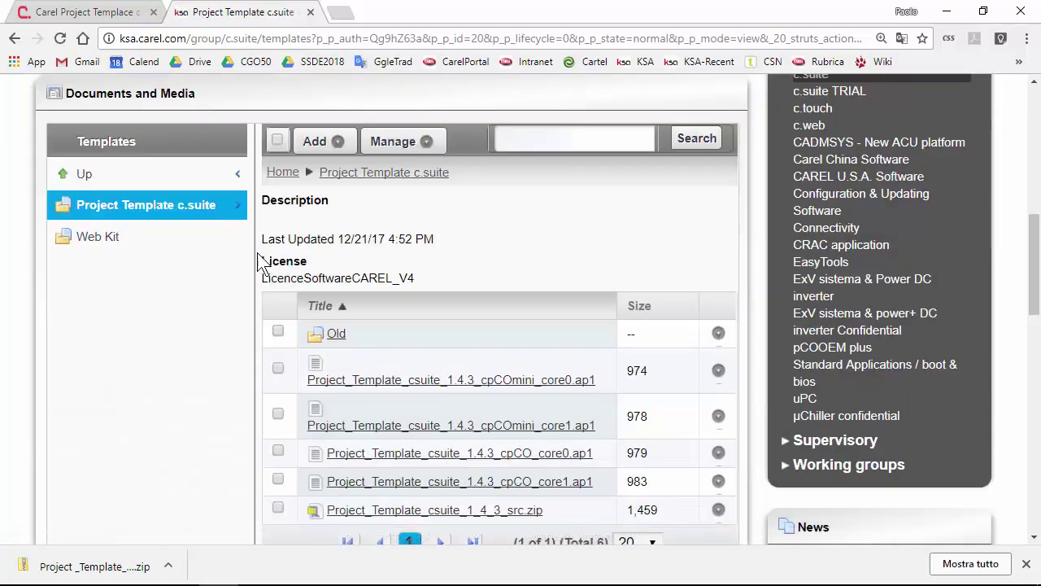
scroll(524, 347, down, 1)
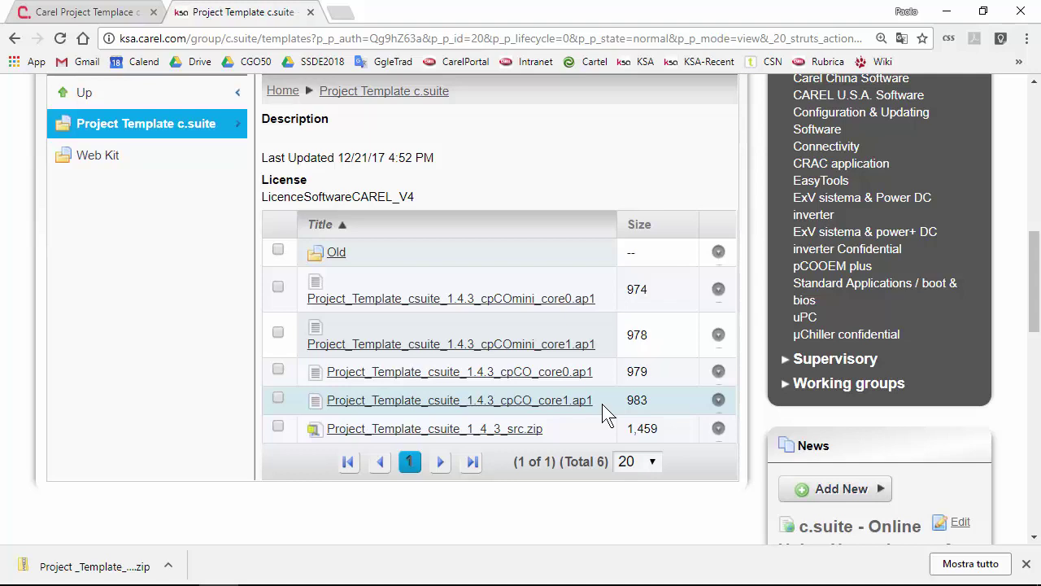
key(alt+Tab)
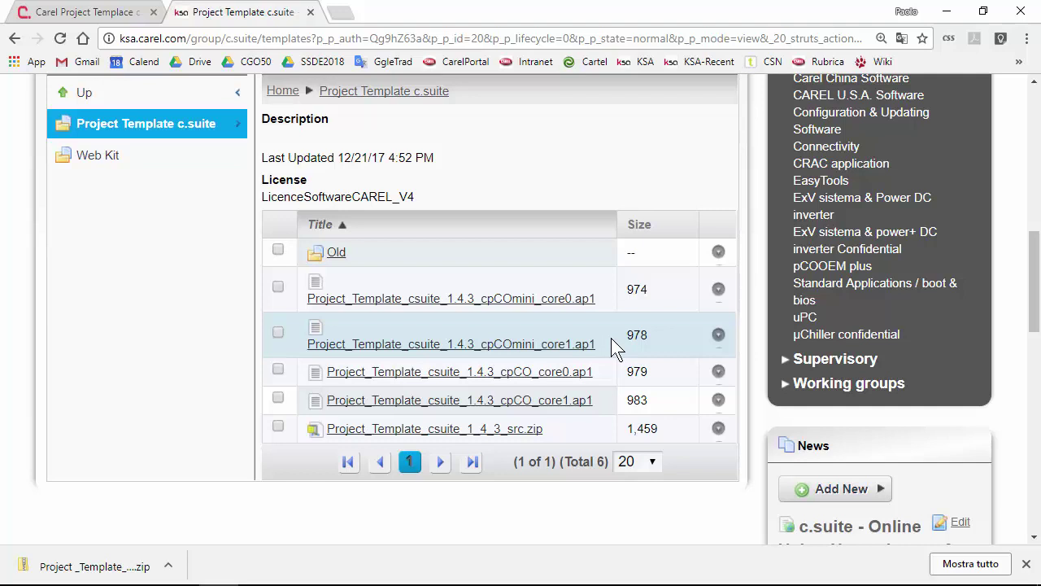
Empty the cache and hard-reload the Project Template app at 10.10.1.2 using Developer tools.
click(96, 11)
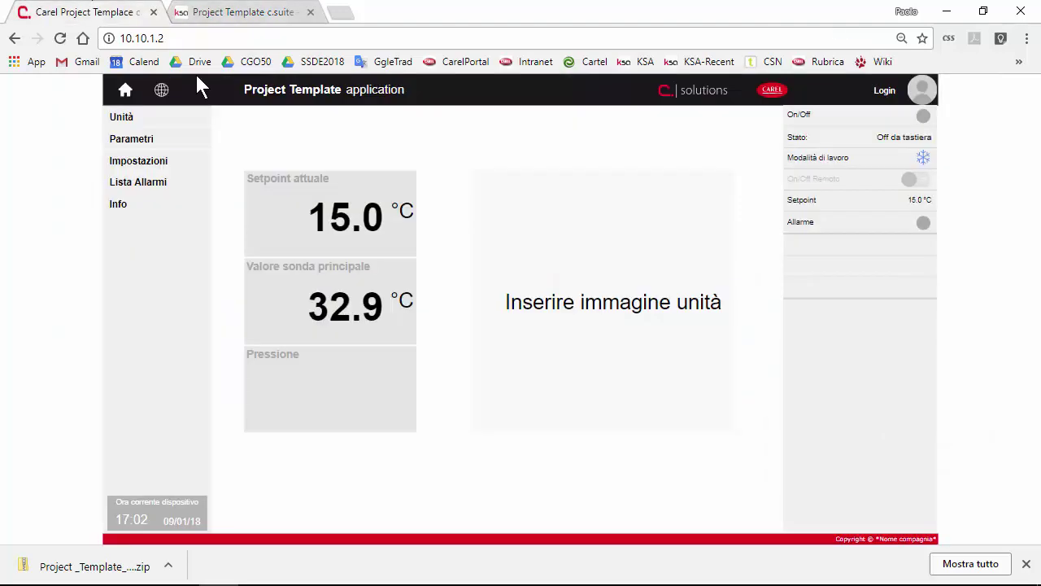
right_click(441, 314)
click(1026, 38)
mouse_move(903, 281)
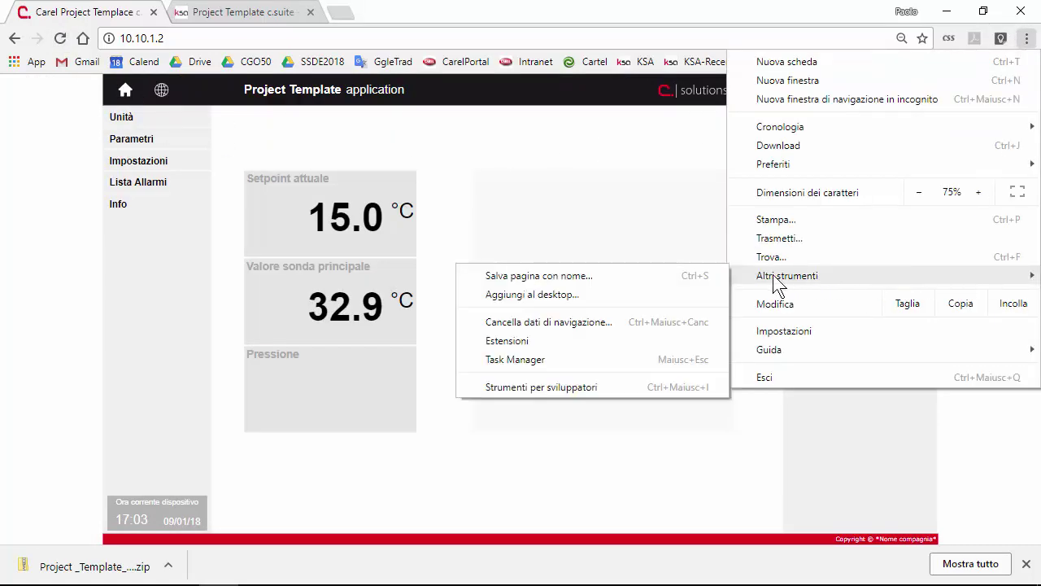
click(617, 392)
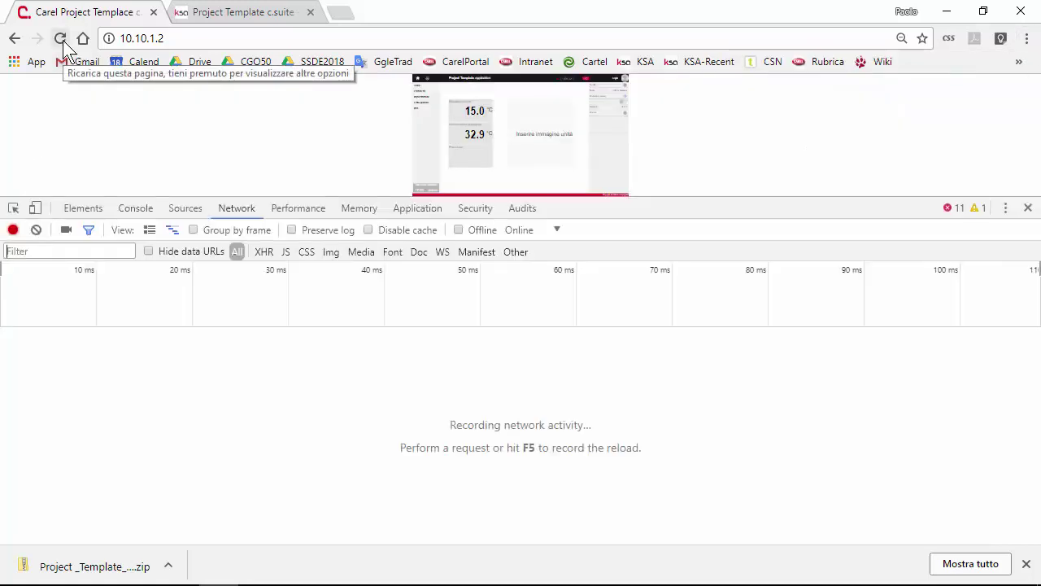
right_click(61, 39)
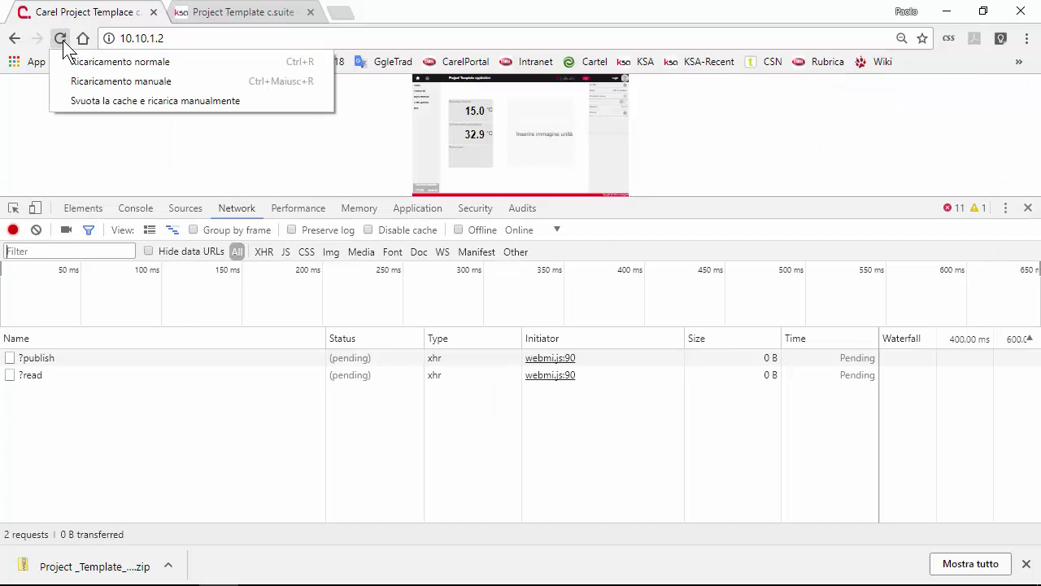
click(191, 105)
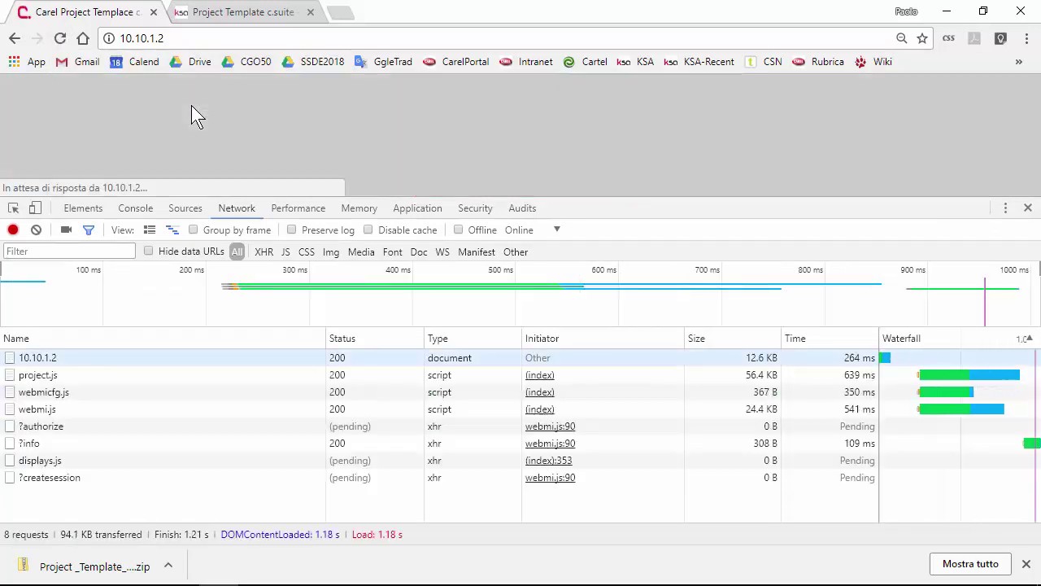
click(1028, 208)
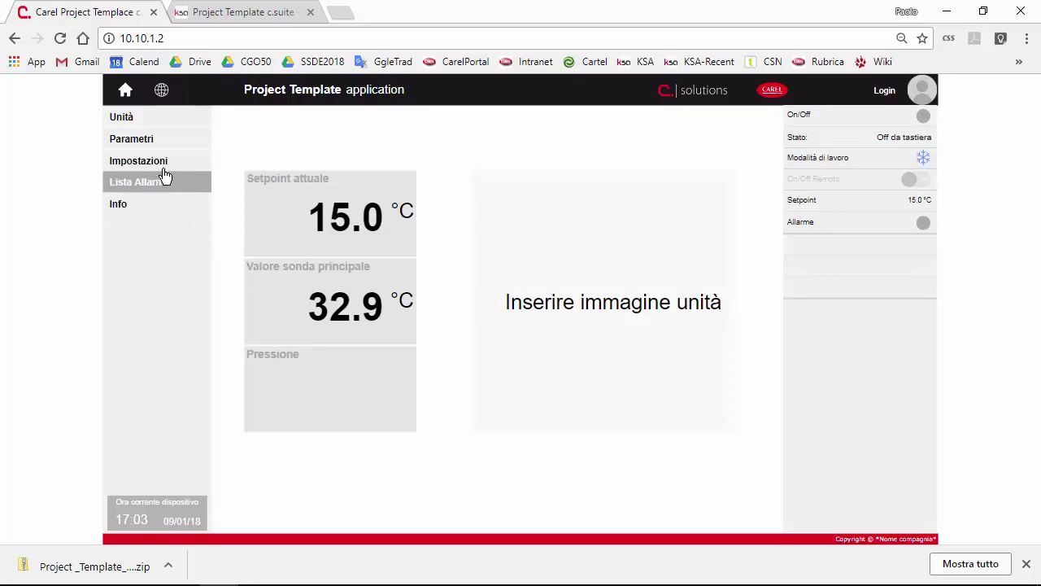
Switch the application language to ENG, then open and dismiss the login dialog.
click(161, 90)
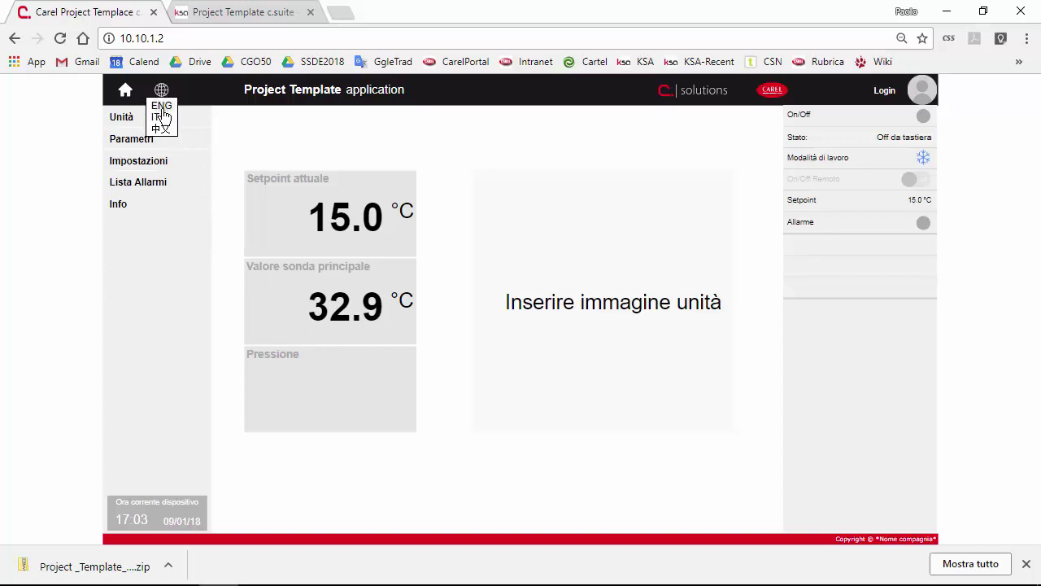
click(162, 107)
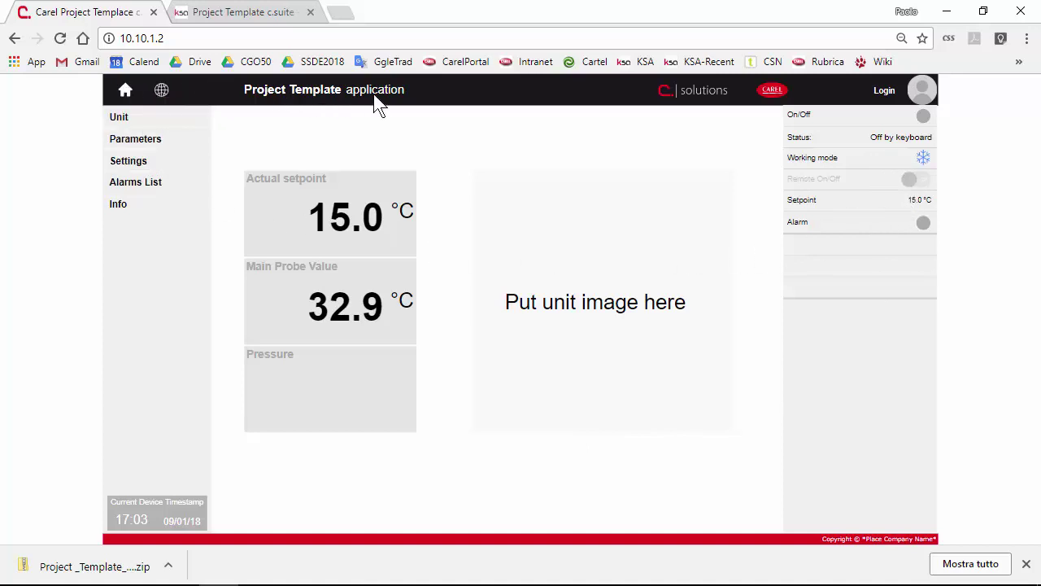
click(914, 91)
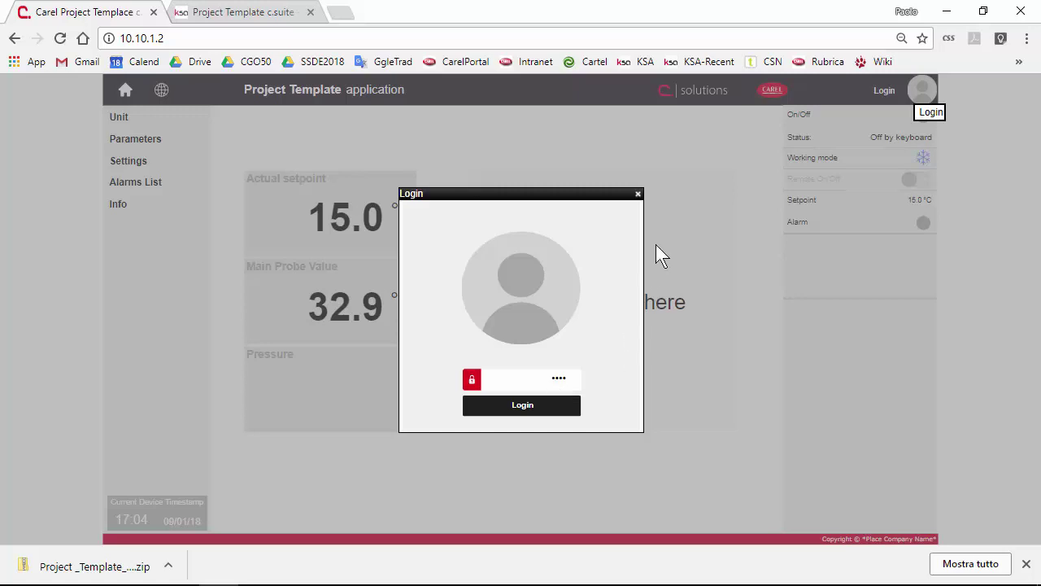
click(638, 193)
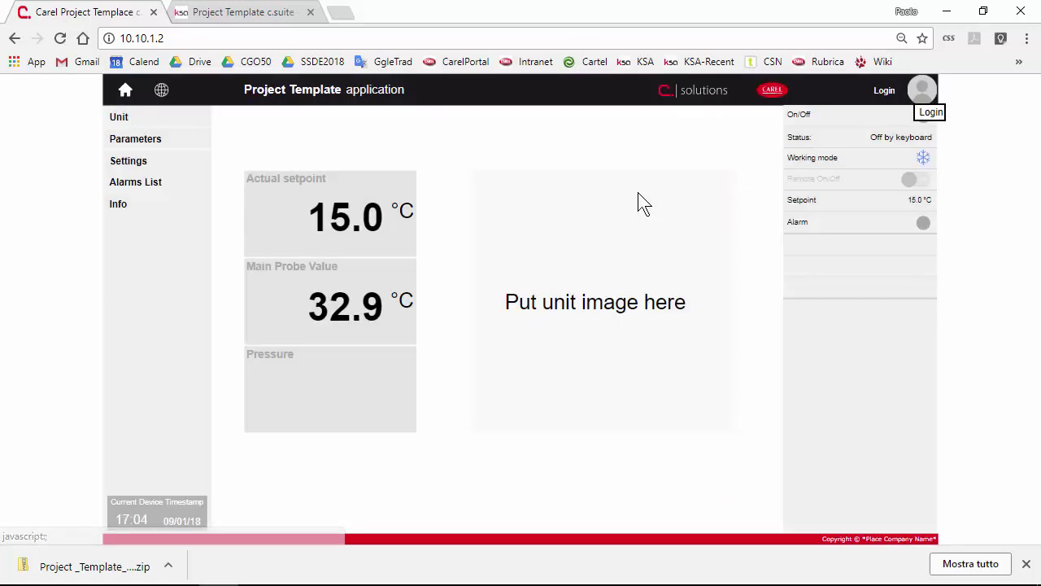
From Home, expand Unit and view the Plant and Web PGD1 pages.
click(126, 93)
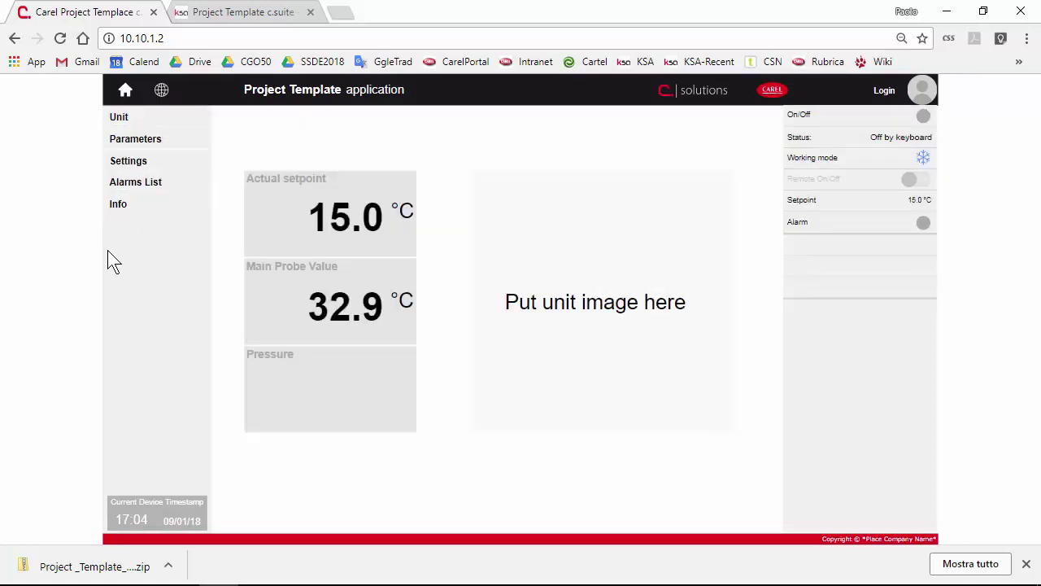
click(133, 118)
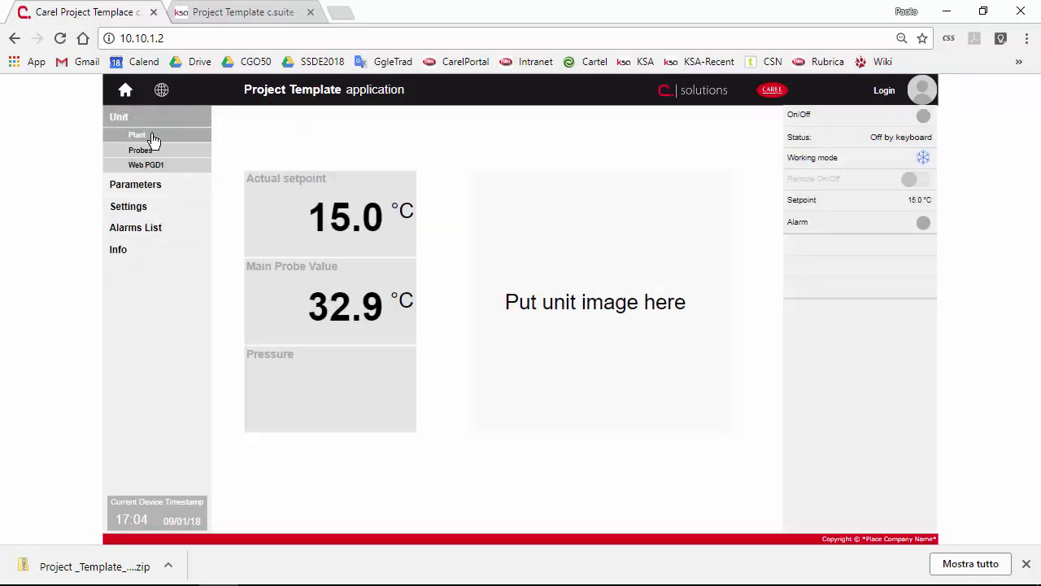
click(153, 136)
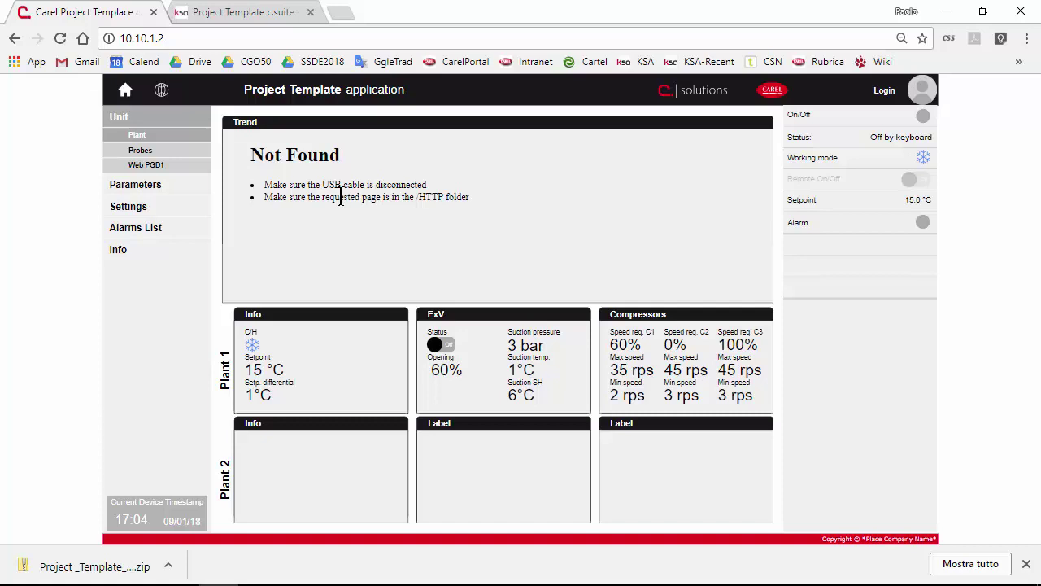
click(200, 166)
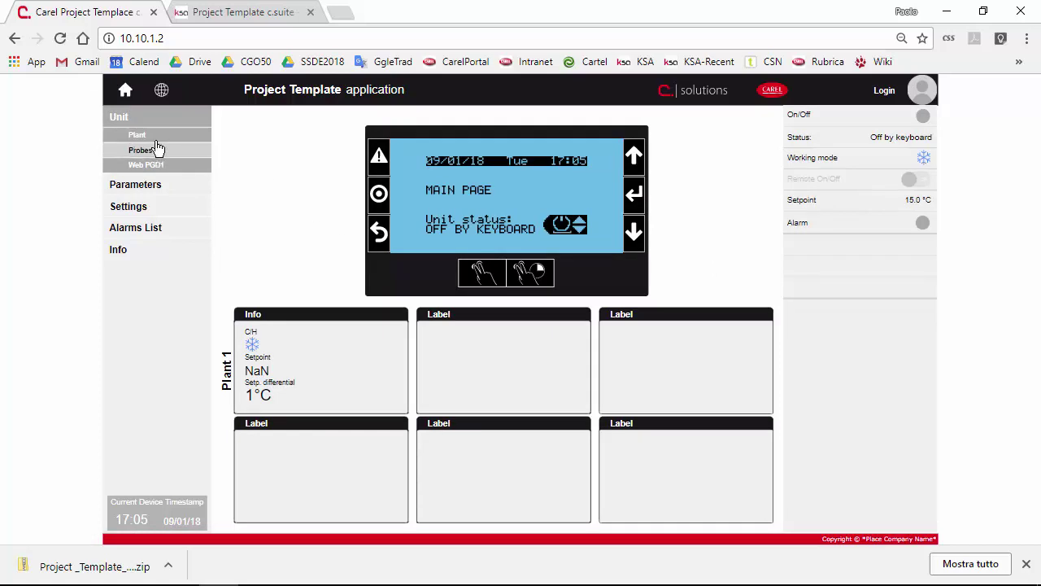
click(156, 137)
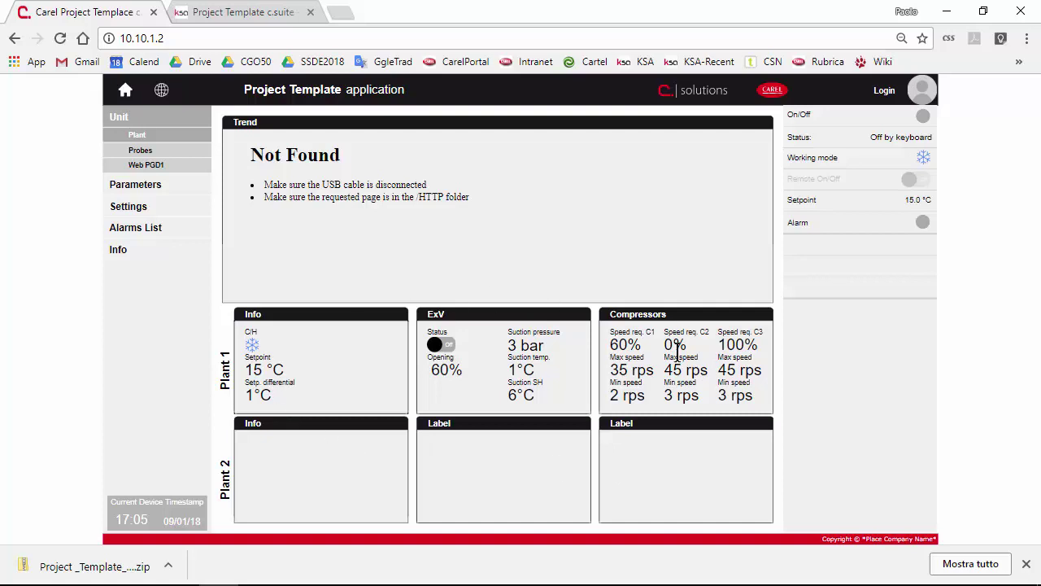
View Probes and the Web PGD1 terminal keys, then request Parameters, triggering the login prompt.
click(122, 155)
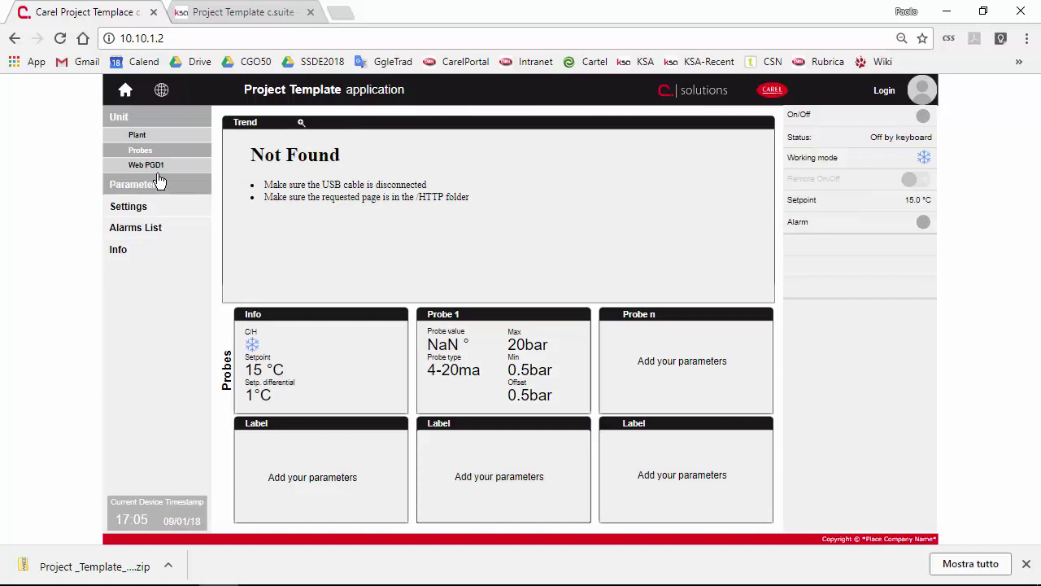
click(153, 165)
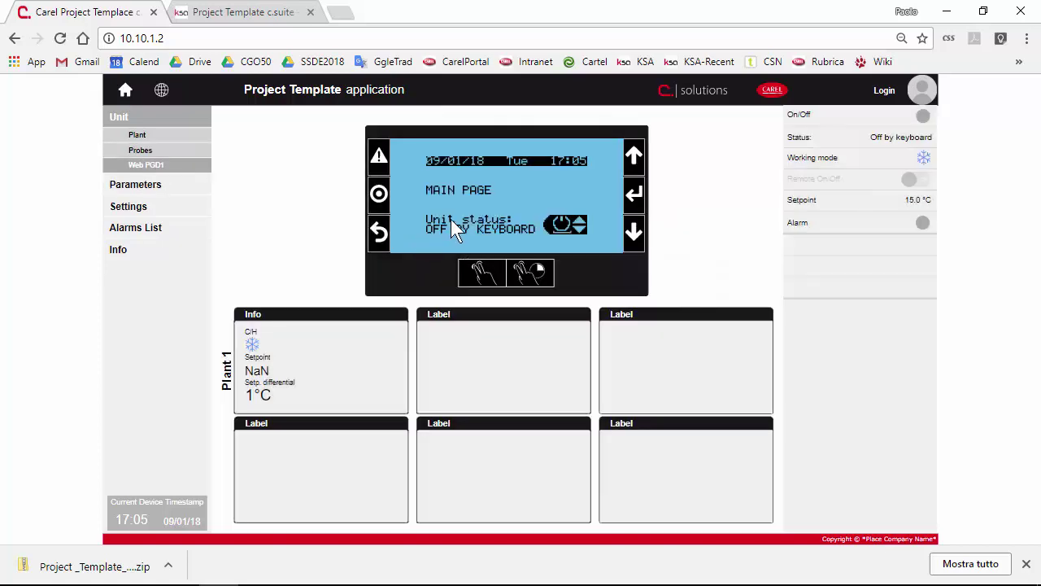
click(380, 199)
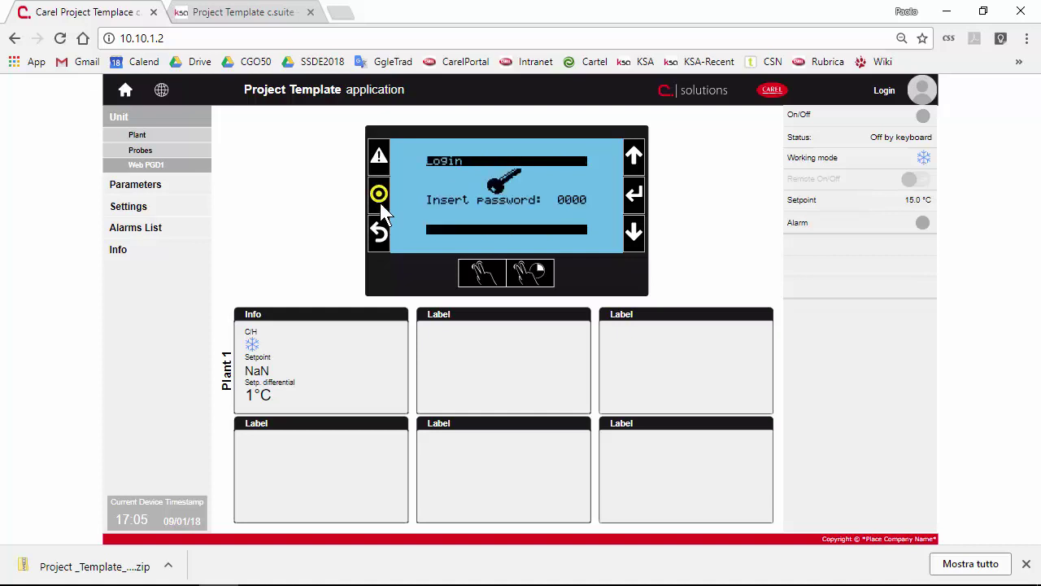
click(381, 231)
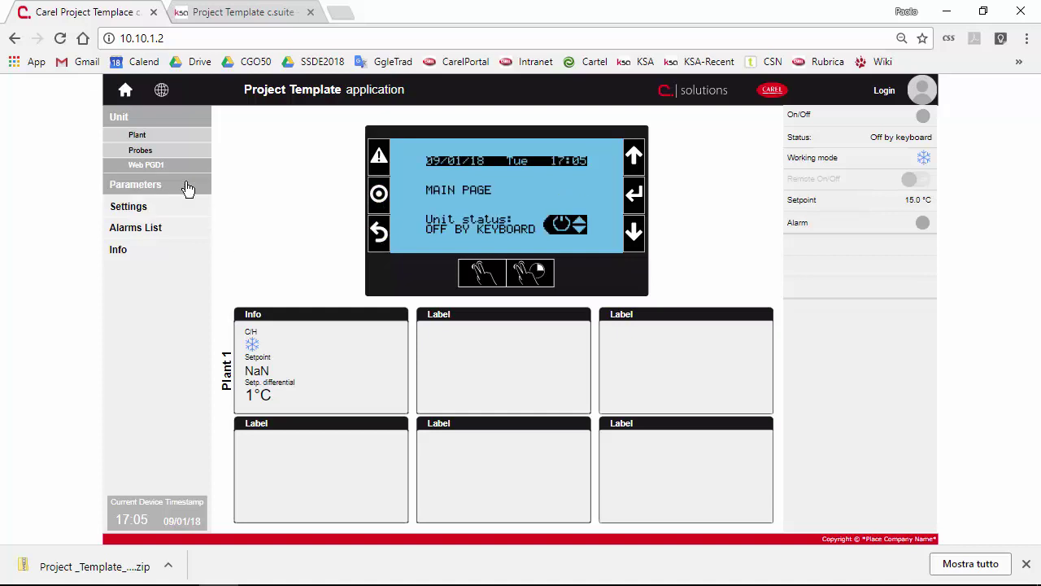
click(187, 186)
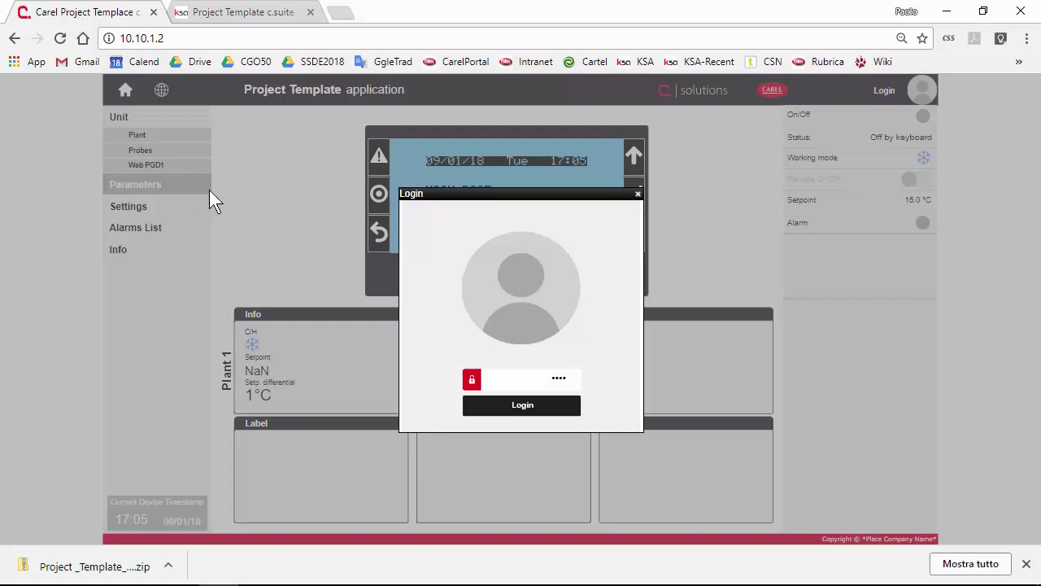
Log in as Maintenance and browse the Device 1, Device 2 and Regulation parameter pages.
click(529, 407)
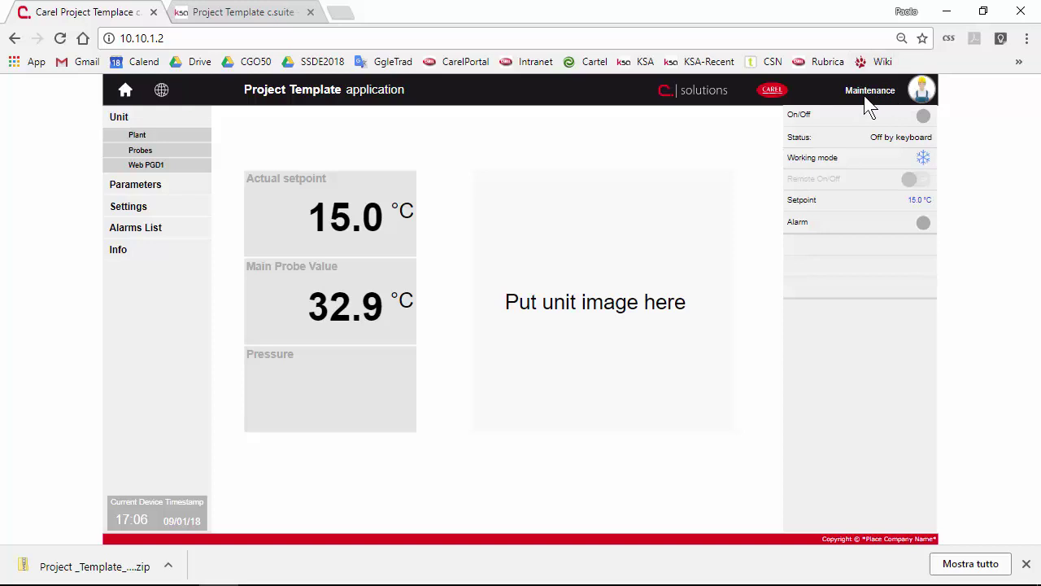
click(141, 188)
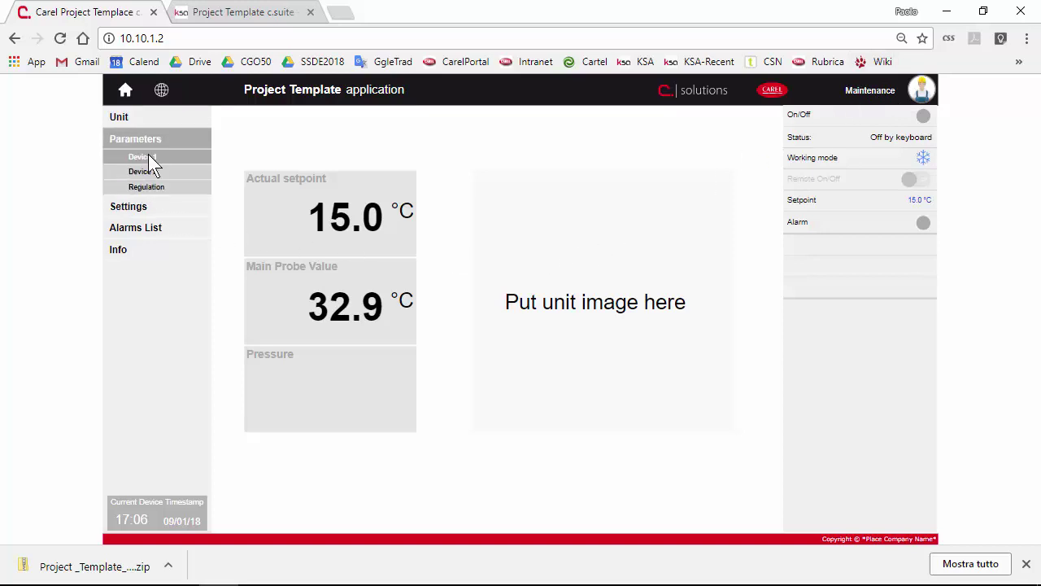
click(148, 157)
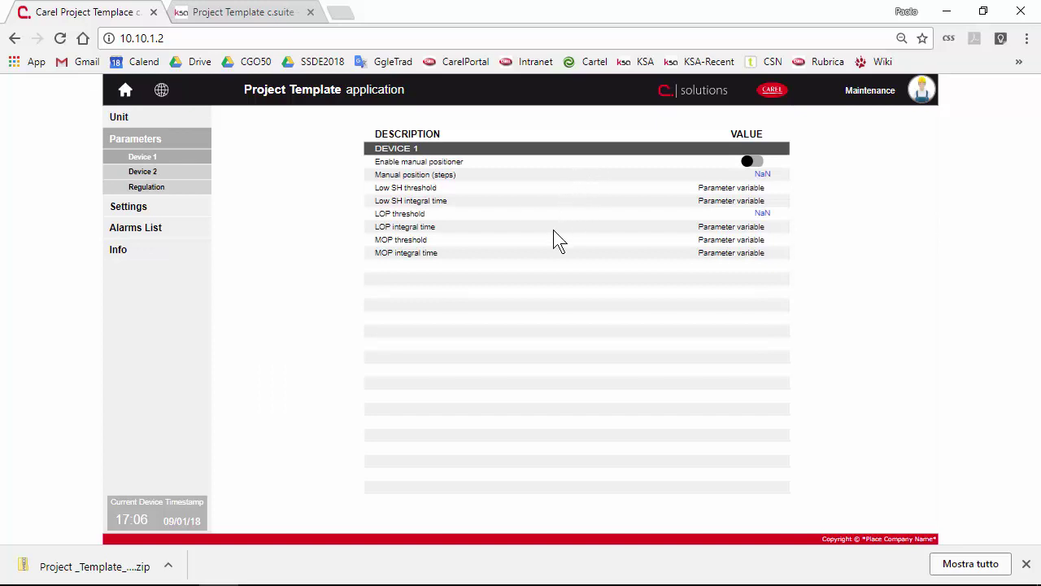
click(175, 172)
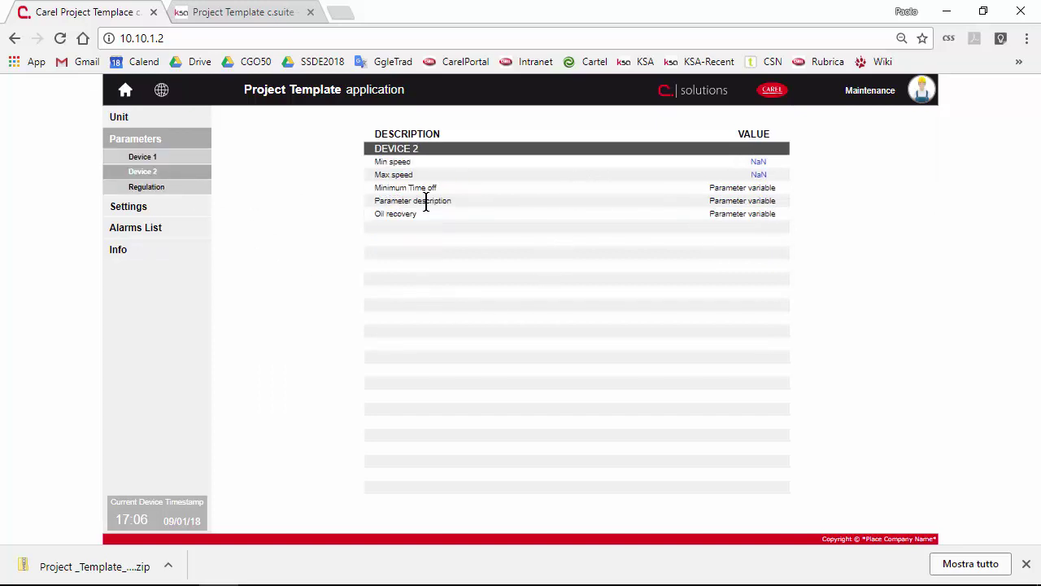
click(186, 189)
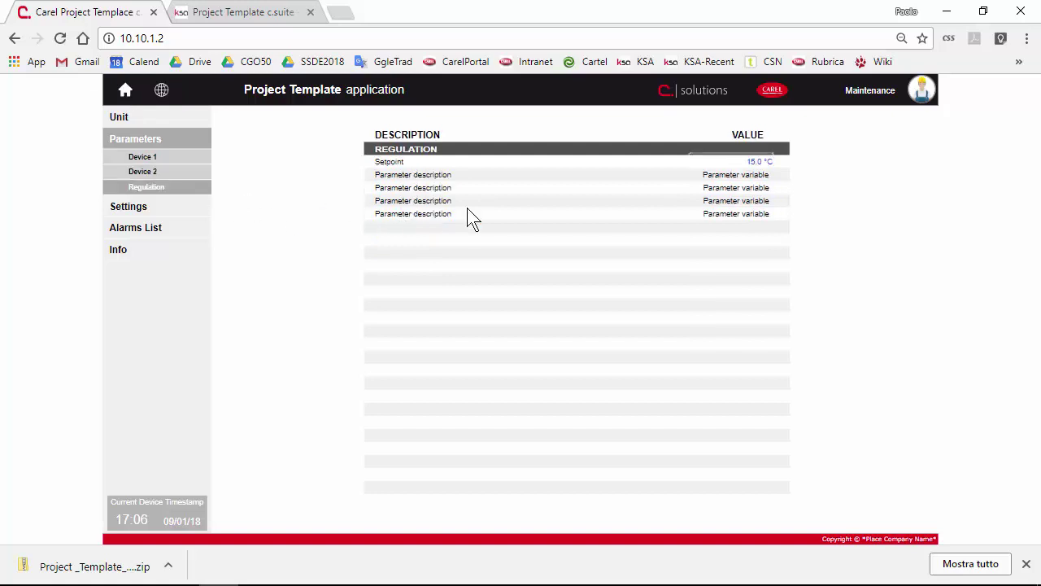
View Serial Ports and Password Management settings, expand Parameters and Unit, then open Alarms List.
click(150, 207)
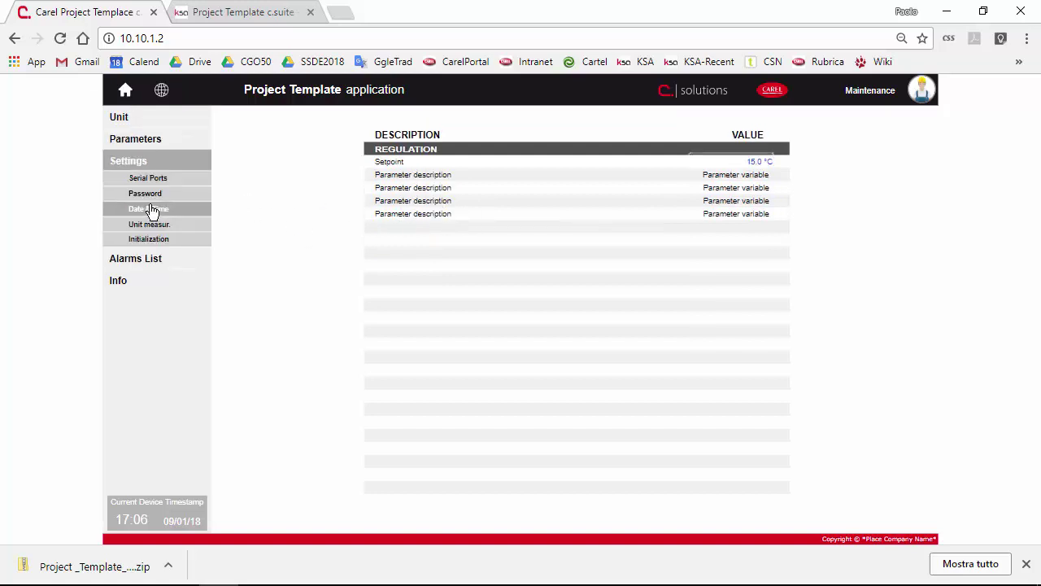
click(161, 180)
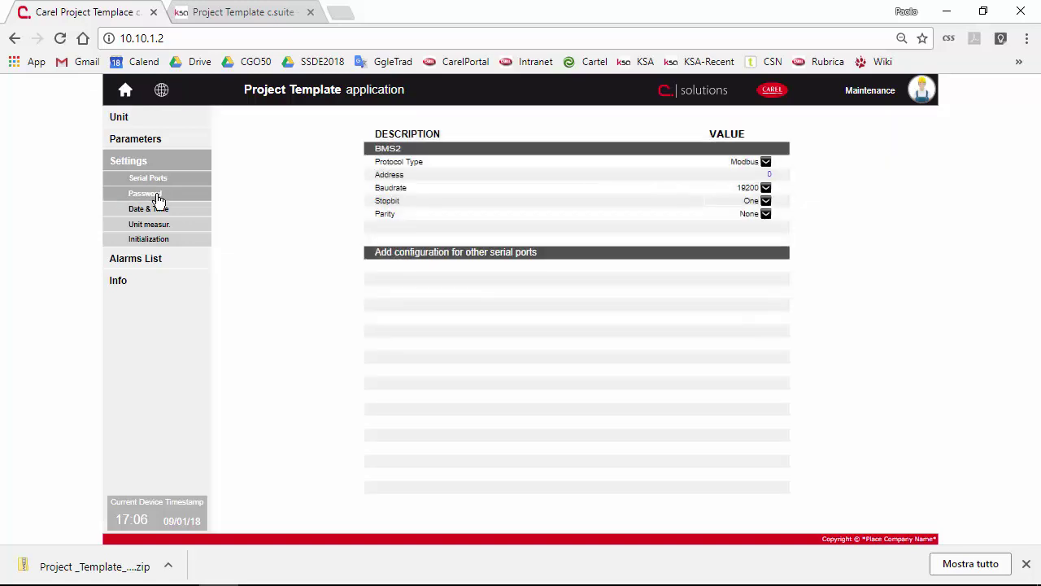
click(158, 198)
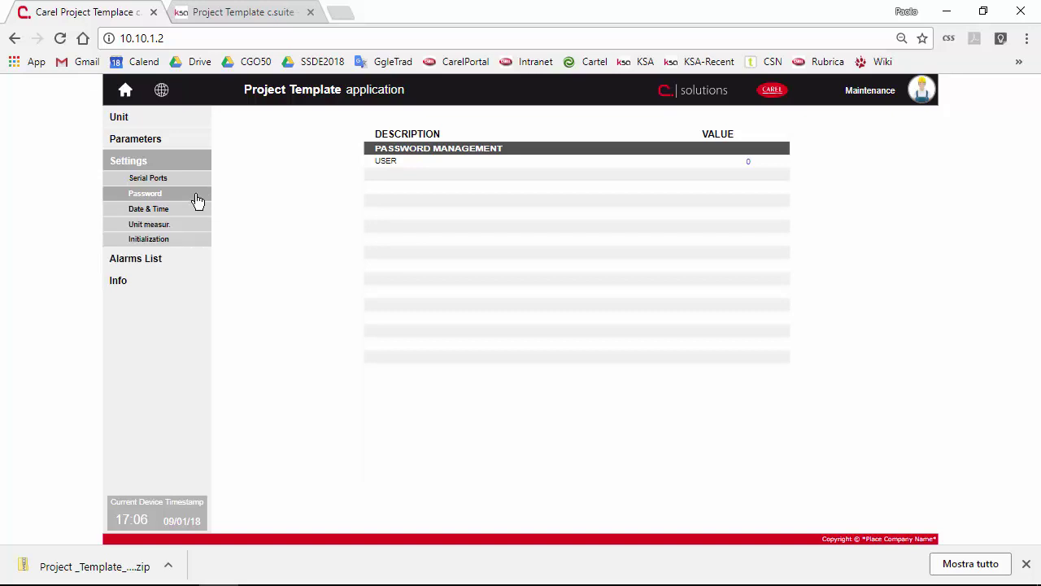
click(157, 140)
click(158, 122)
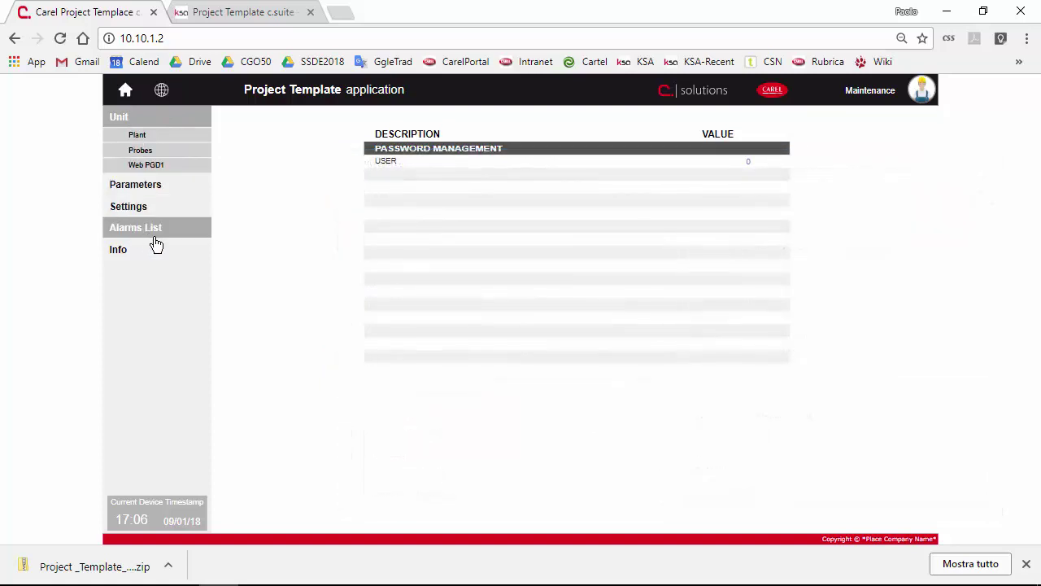
click(156, 243)
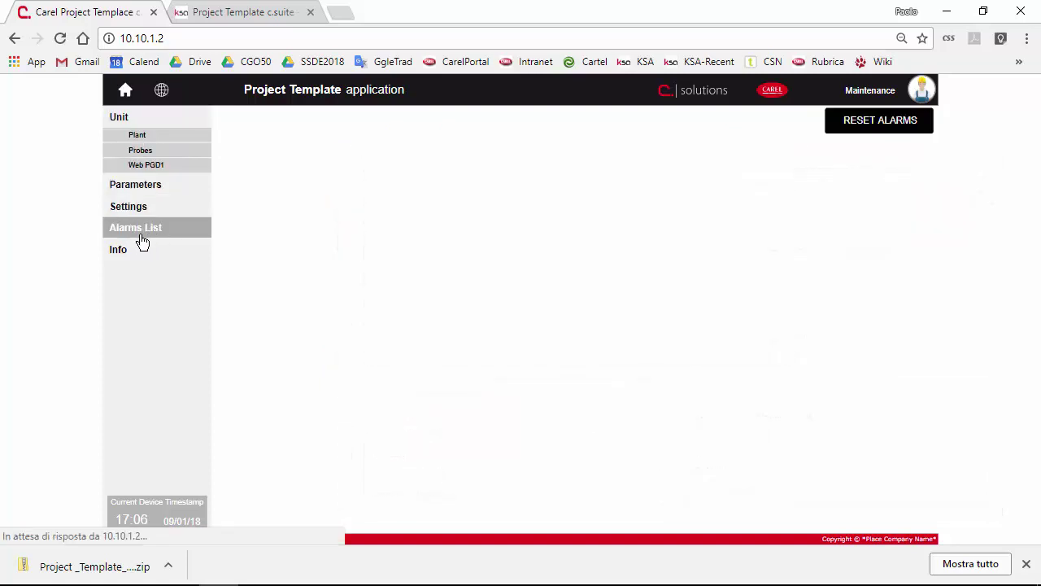
Read the Info user manual, then view the About page's c.web template 1.1.001 release details.
click(122, 250)
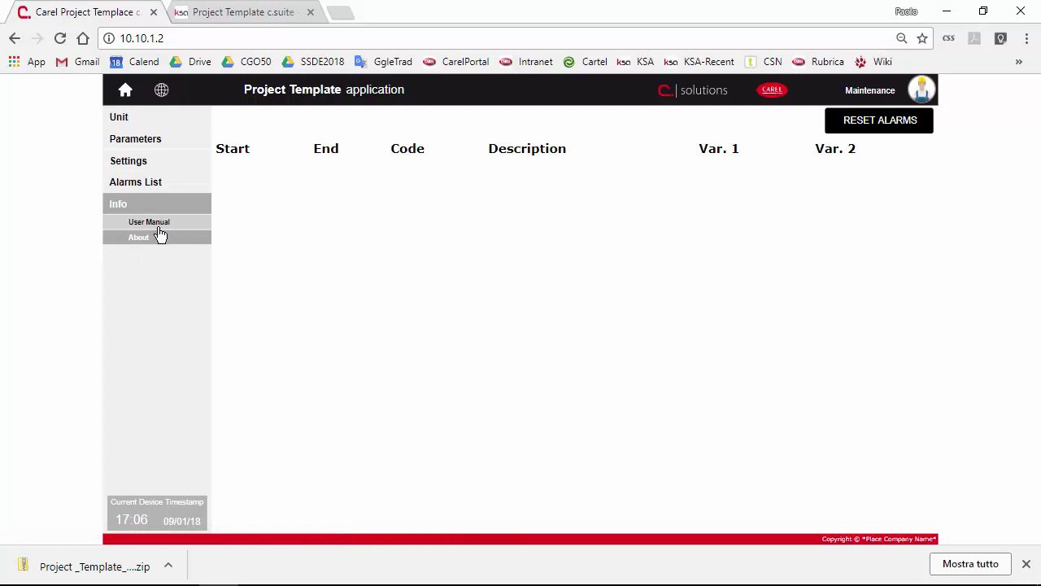
click(159, 226)
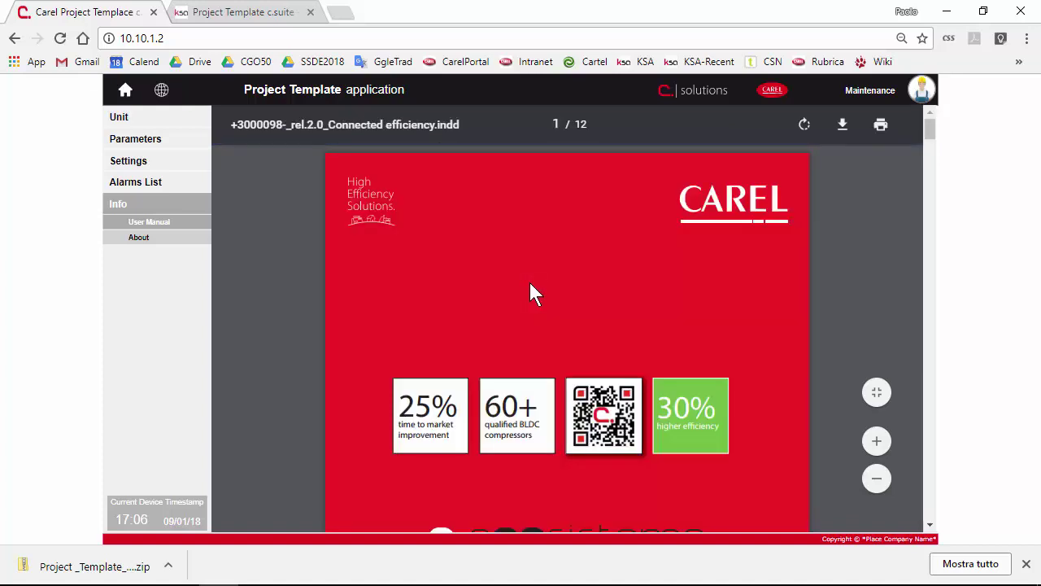
scroll(529, 283, down, 1)
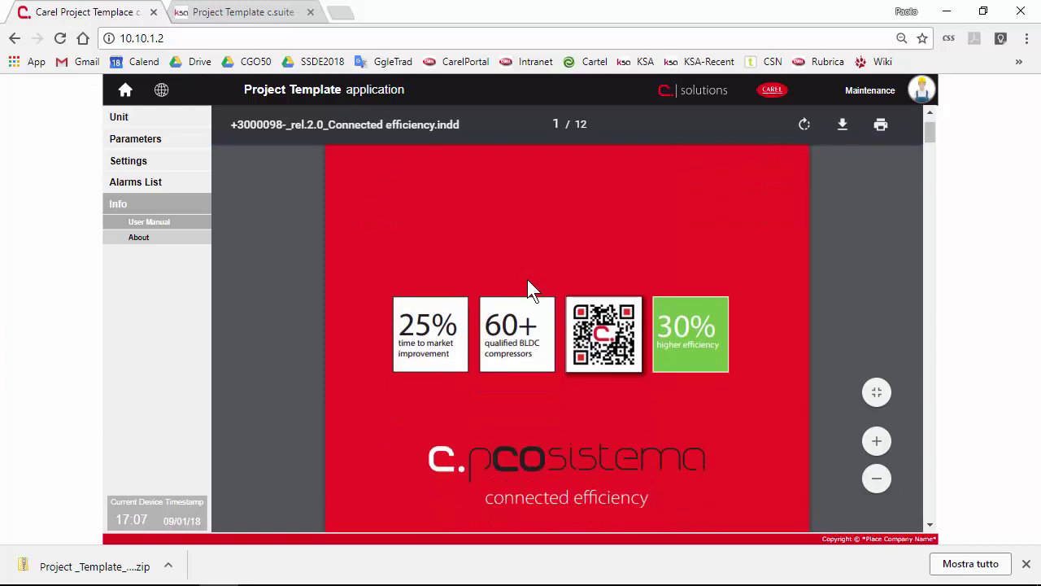
scroll(528, 284, down, 1)
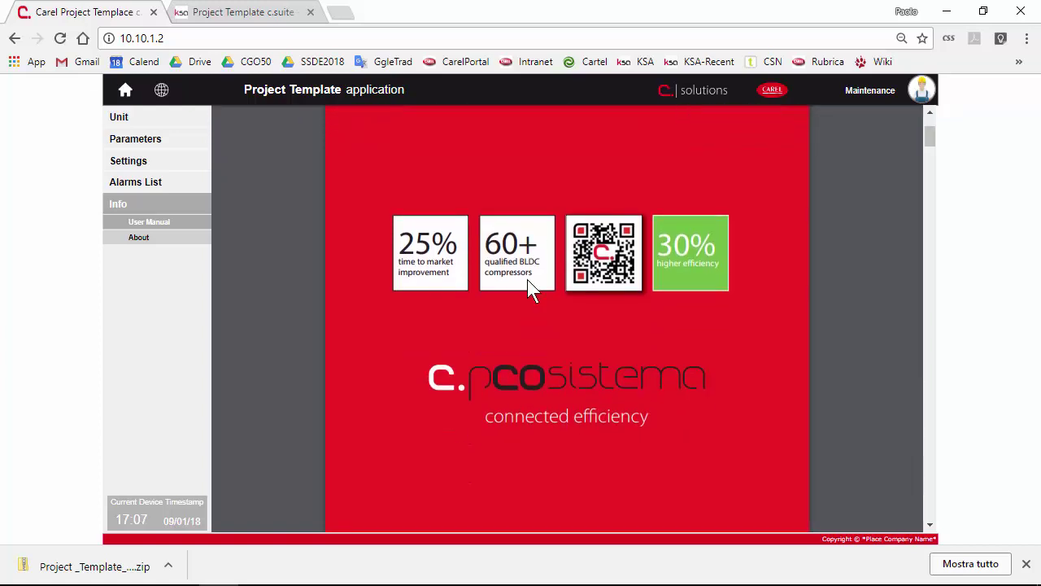
scroll(529, 284, down, 4)
scroll(649, 270, down, 10)
scroll(649, 261, down, 12)
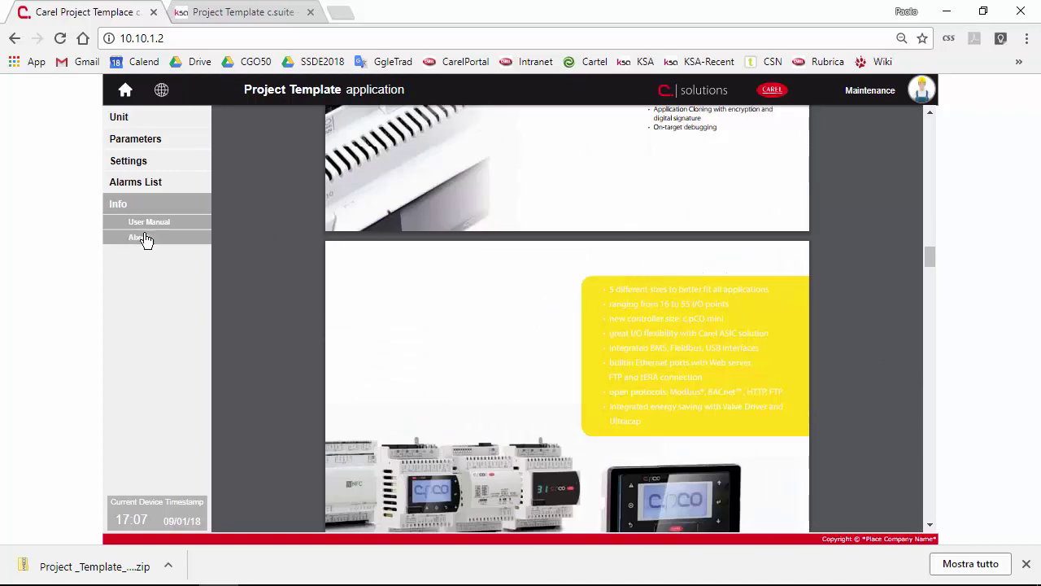
click(142, 236)
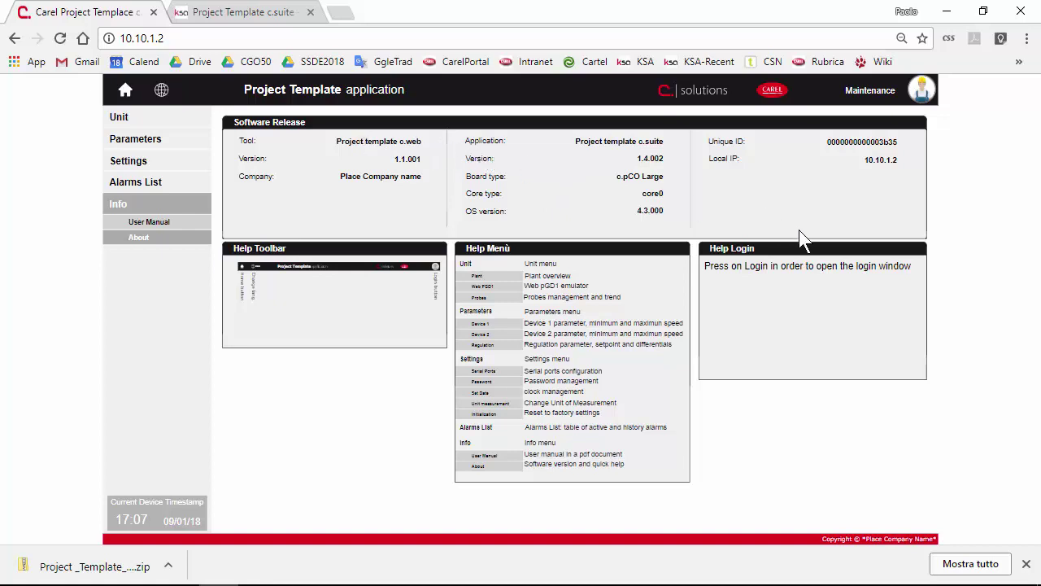
Open the Main display in the c.web builder editor, zoomed out, then return to c.strategy.
key(alt+Tab)
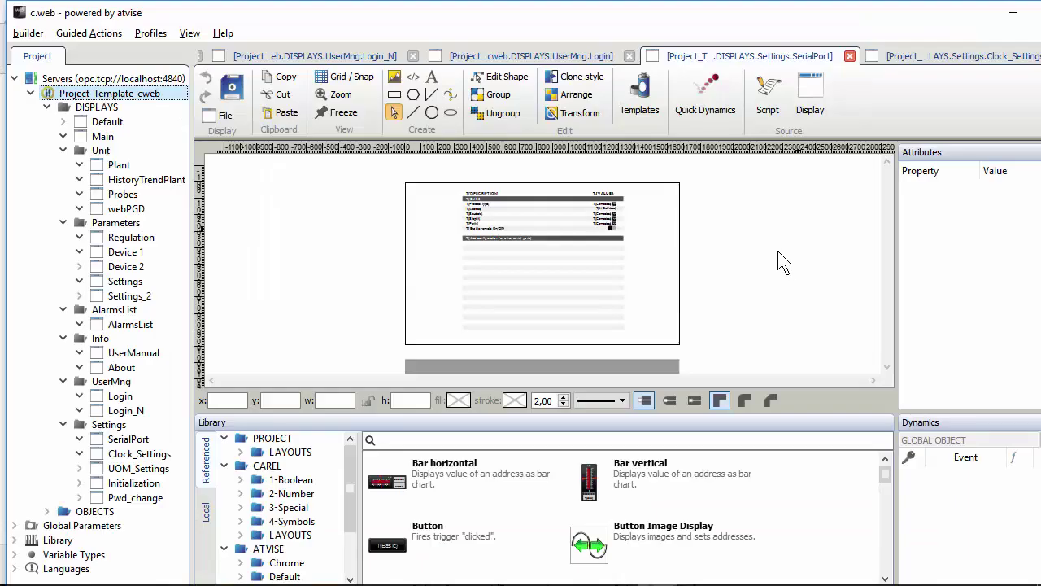
double_click(102, 135)
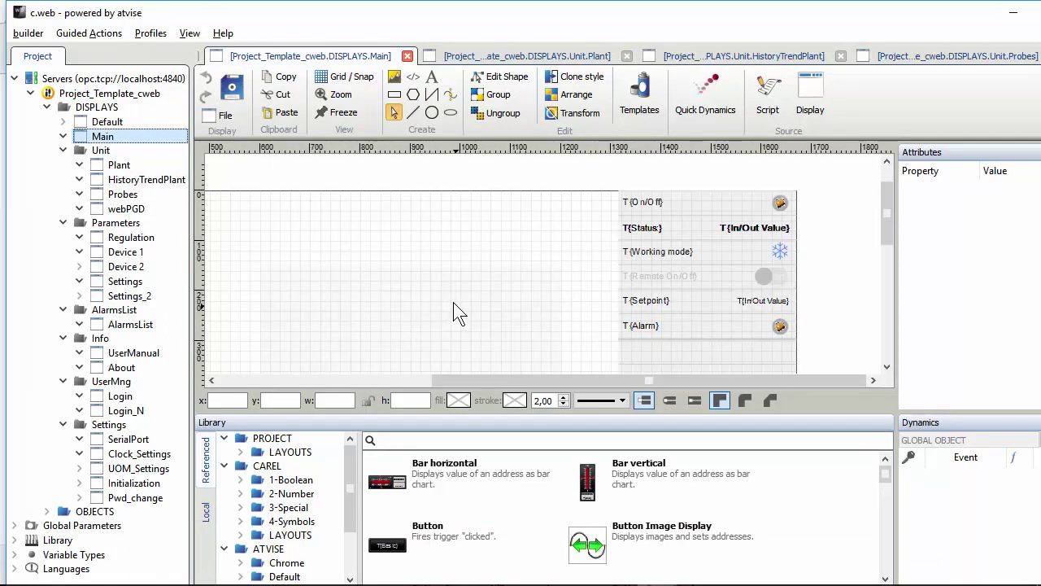
scroll(447, 297, down, 3)
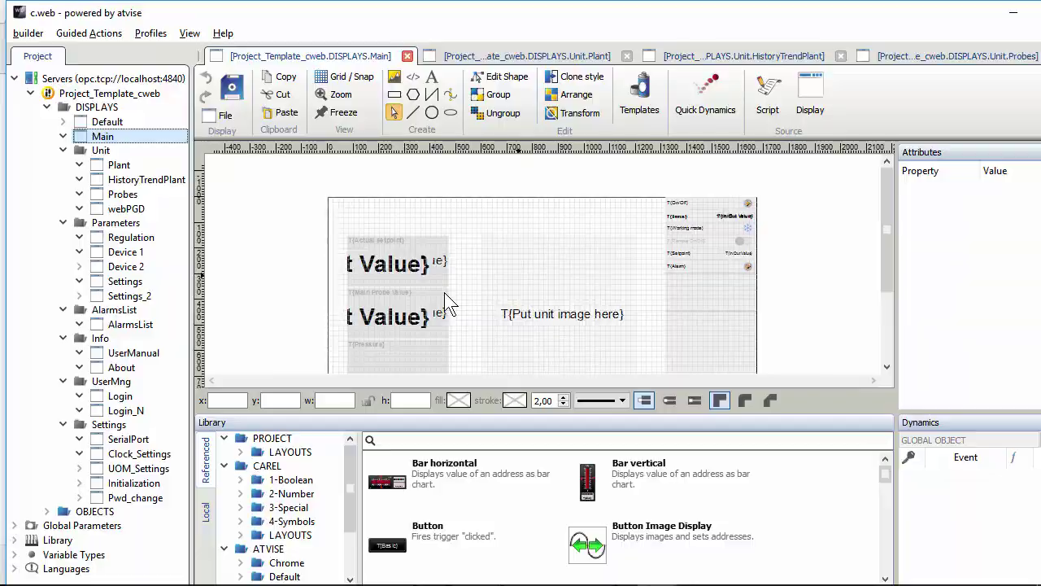
key(alt+Tab)
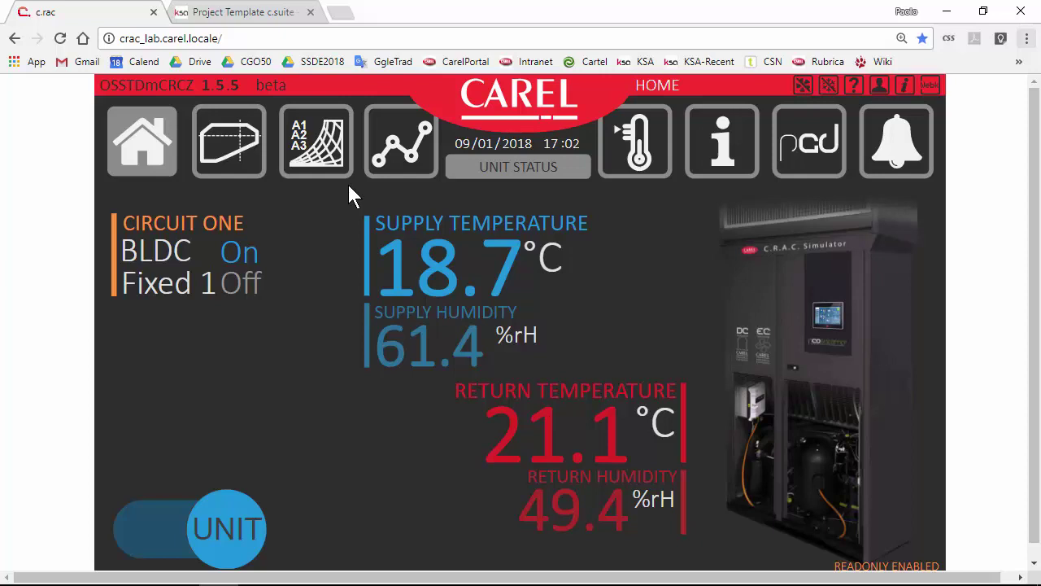
View the Home, Envelope and carrier chart pages, then load the 01/09/2018 stored Trends log.
click(152, 163)
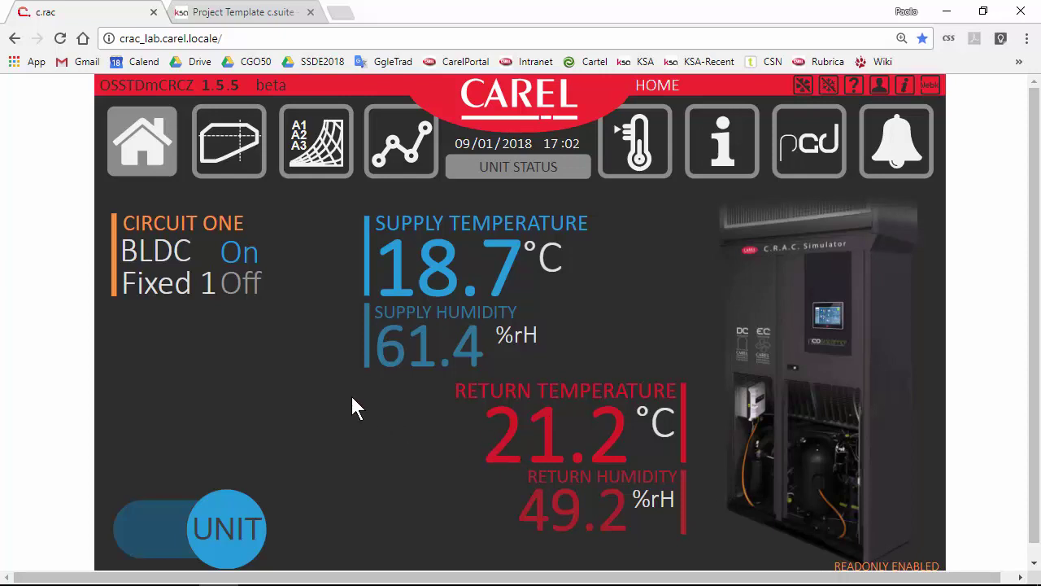
click(232, 139)
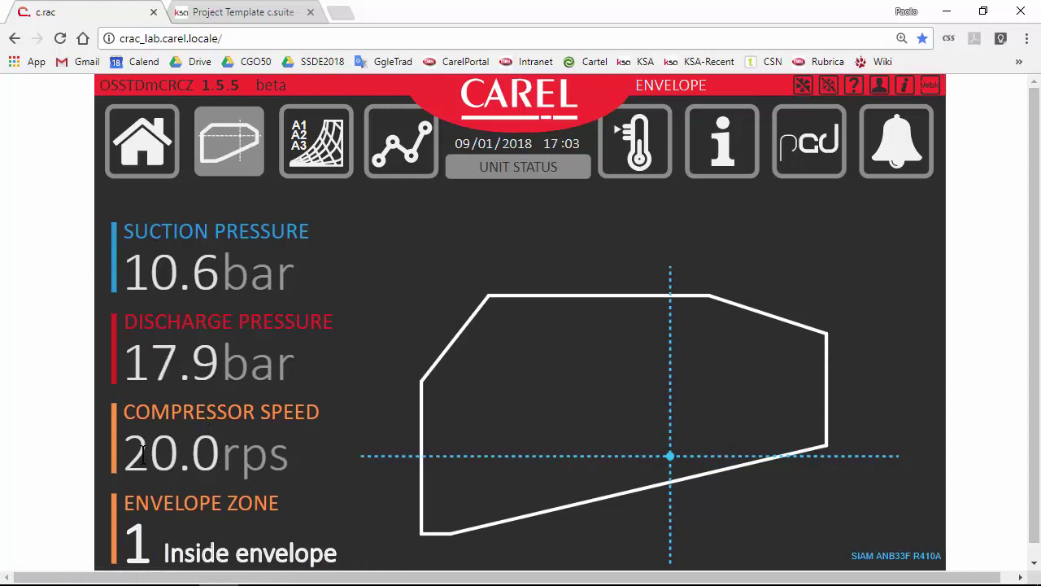
click(337, 151)
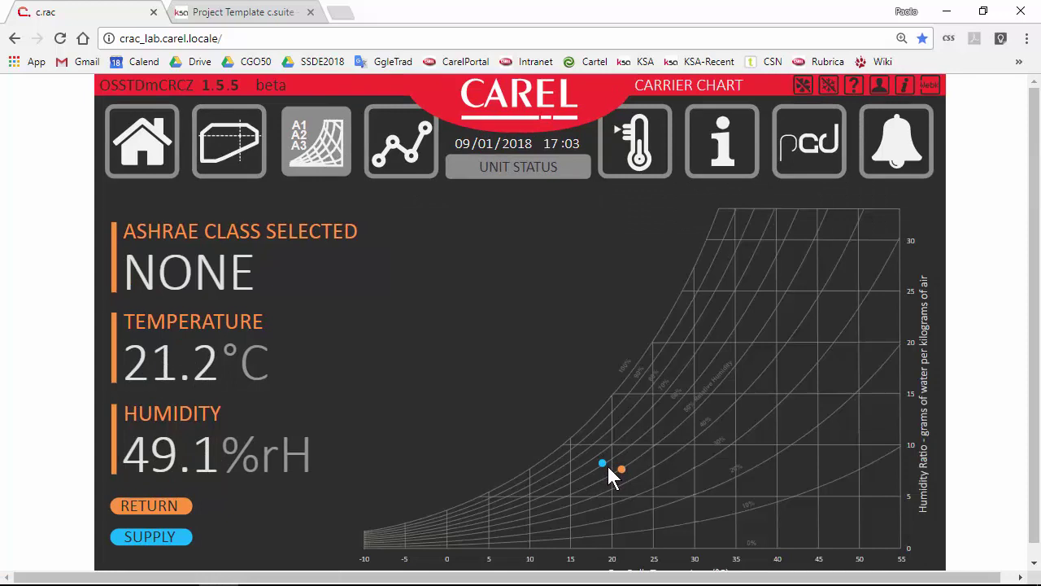
click(416, 153)
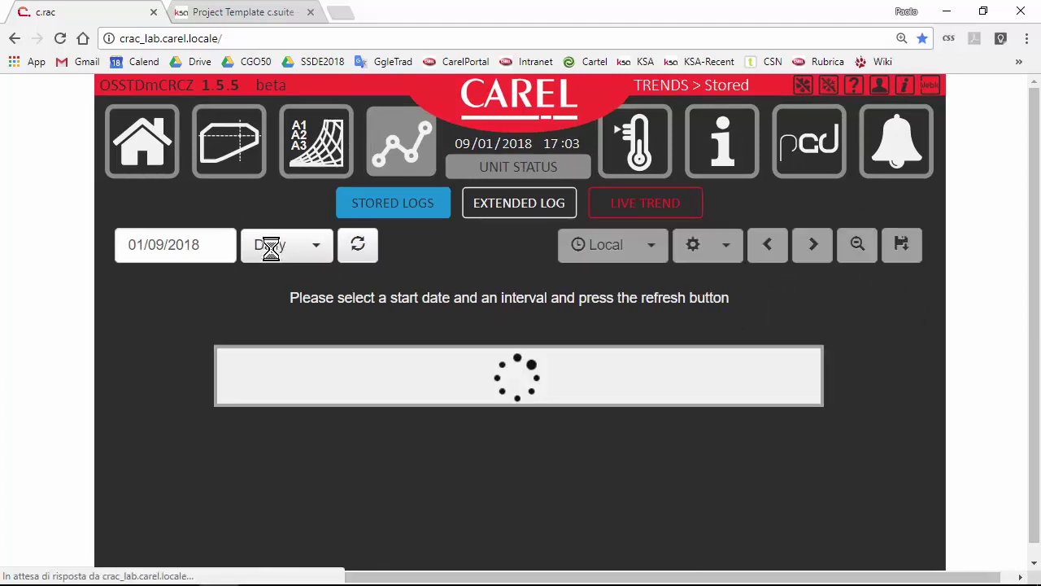
click(356, 243)
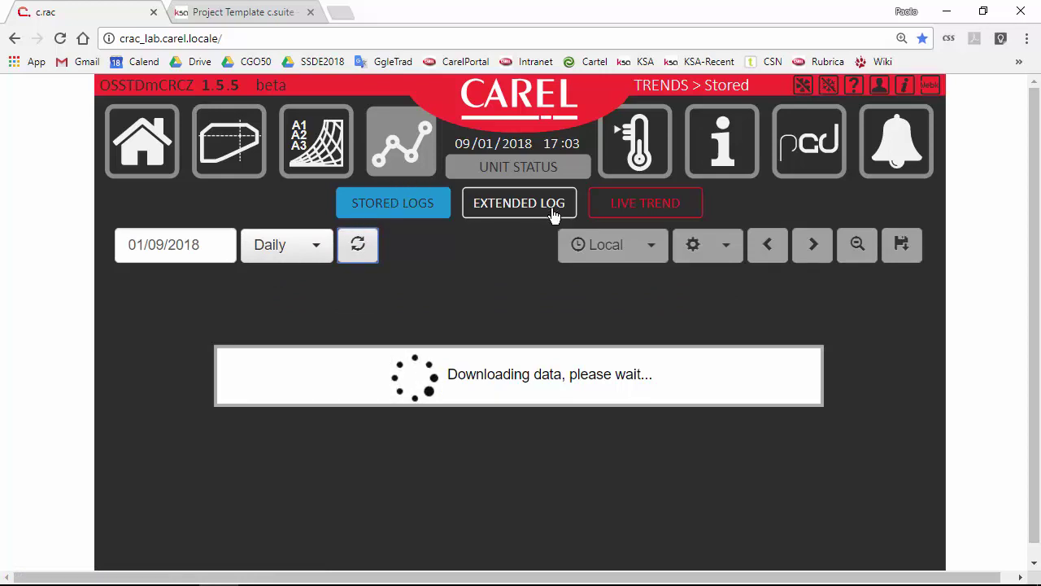
View the setpoint, I/O inputs, outputs, expansion valve, compressor drive and fan pages, then the alarms.
click(642, 145)
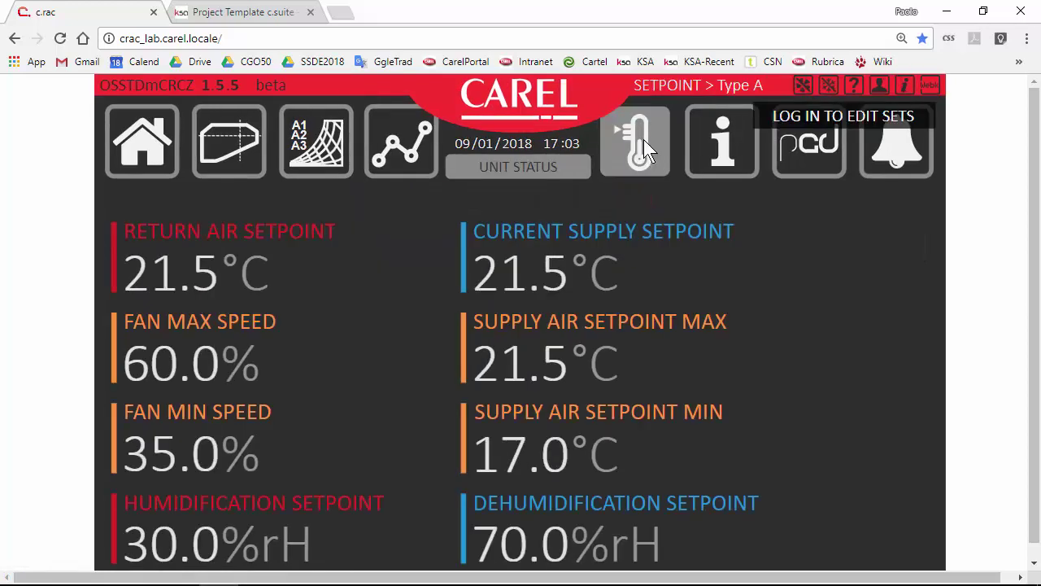
click(719, 148)
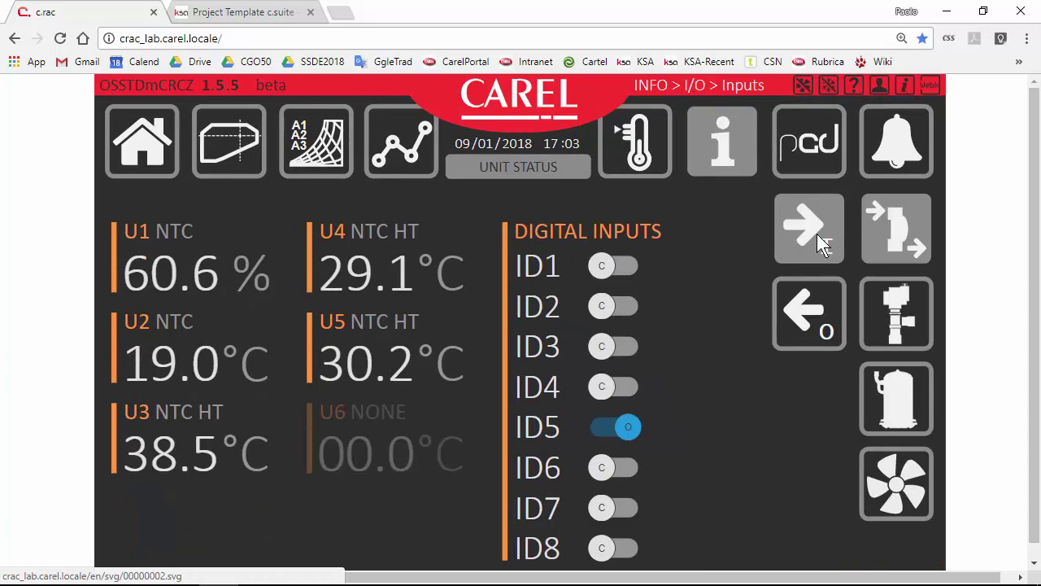
click(810, 323)
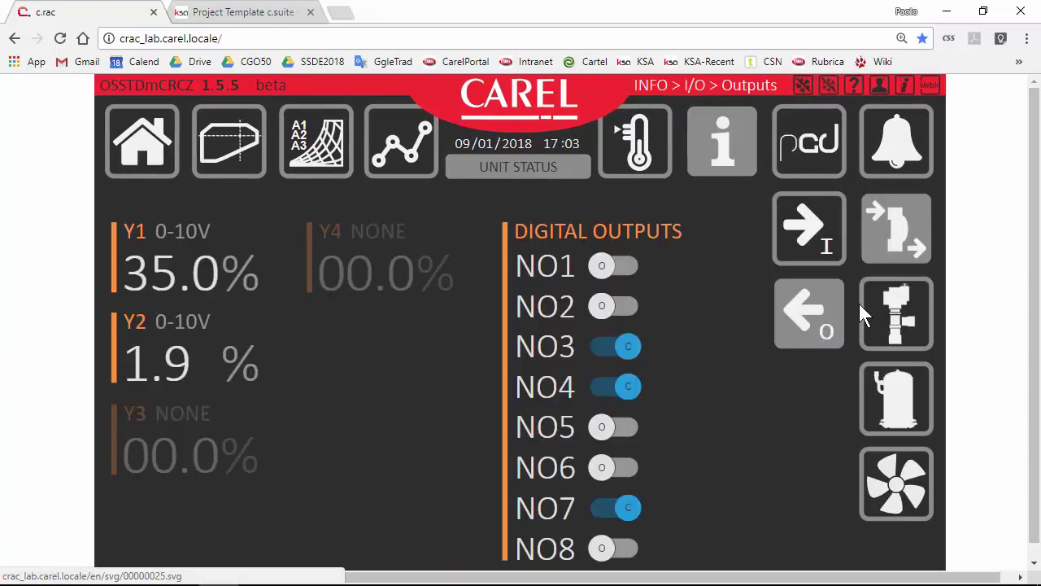
click(900, 317)
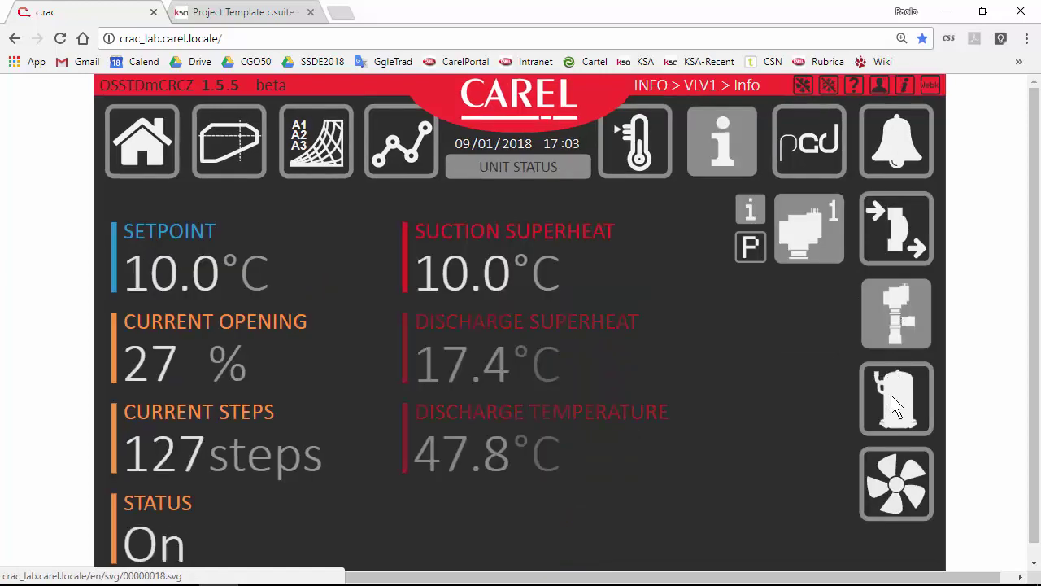
click(895, 396)
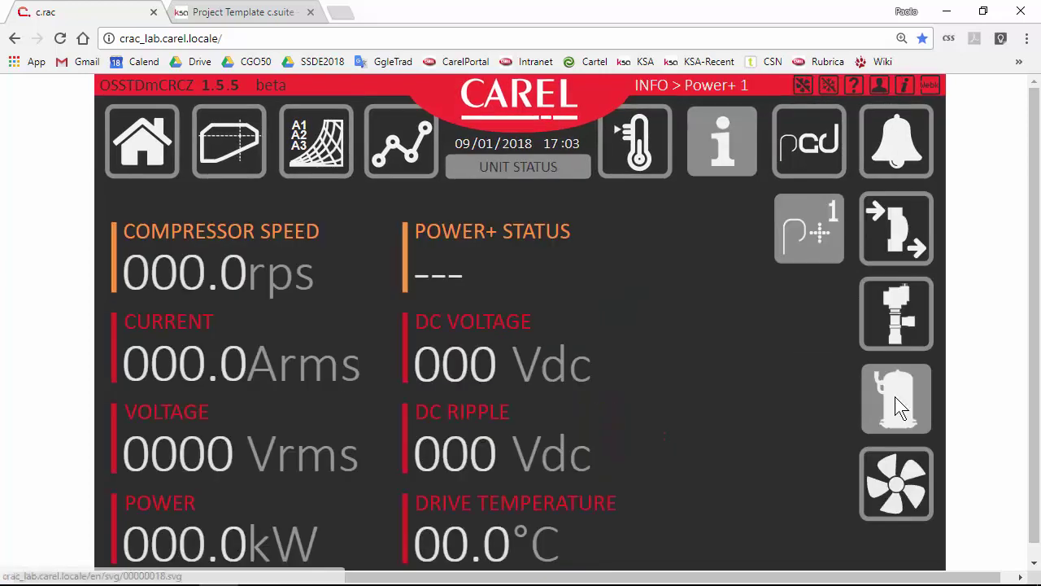
click(903, 502)
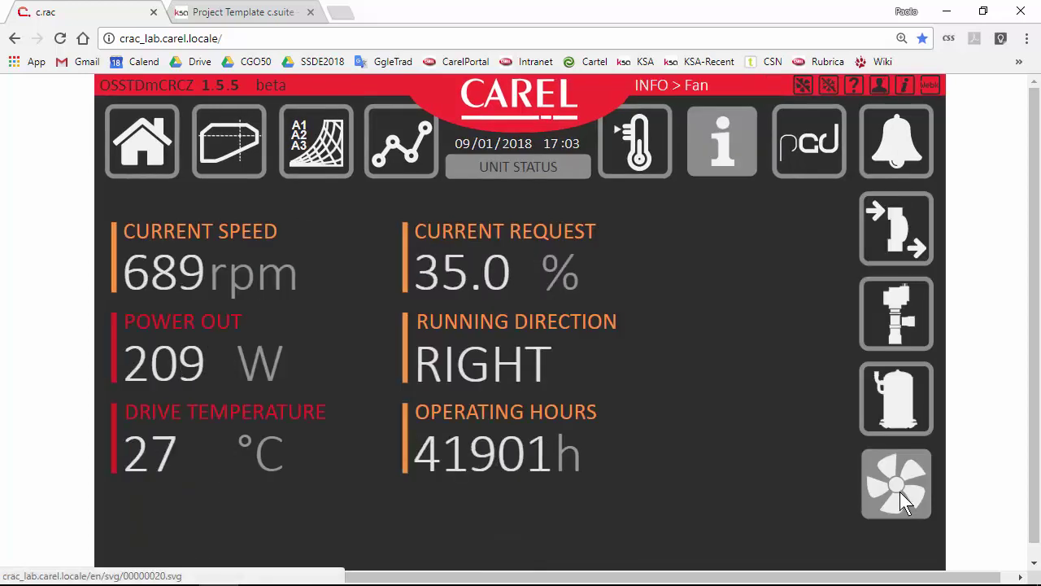
click(906, 128)
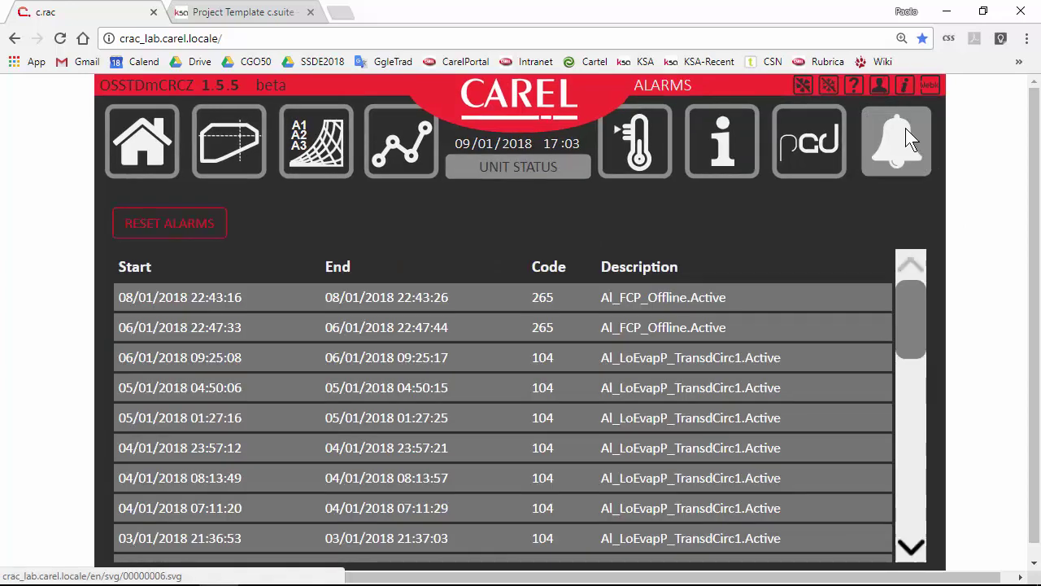
Scroll the alarm history, view the read-only Remote PGD, then return to the I/O Inputs page.
scroll(907, 318, down, 1)
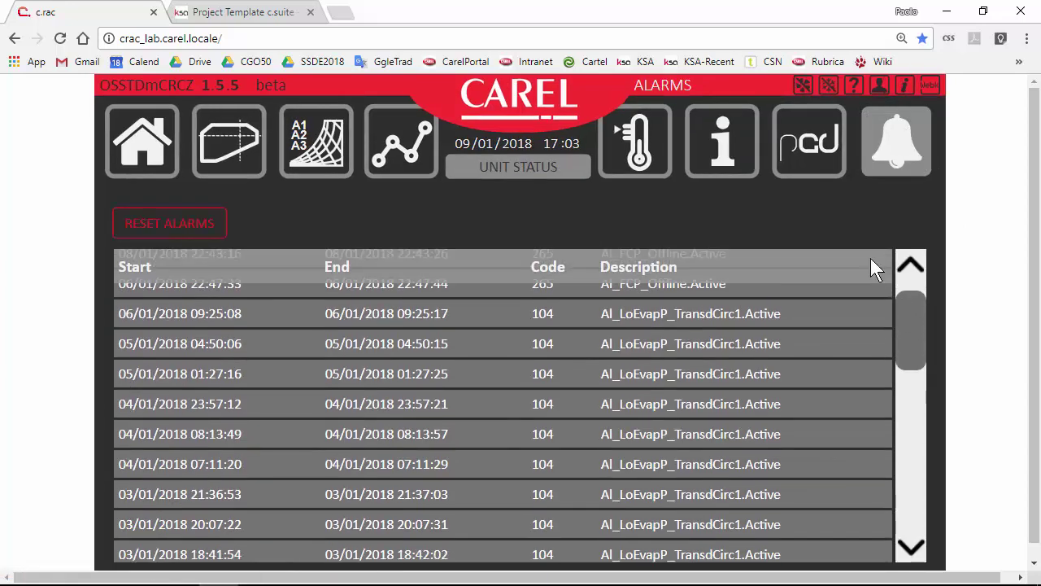
click(809, 161)
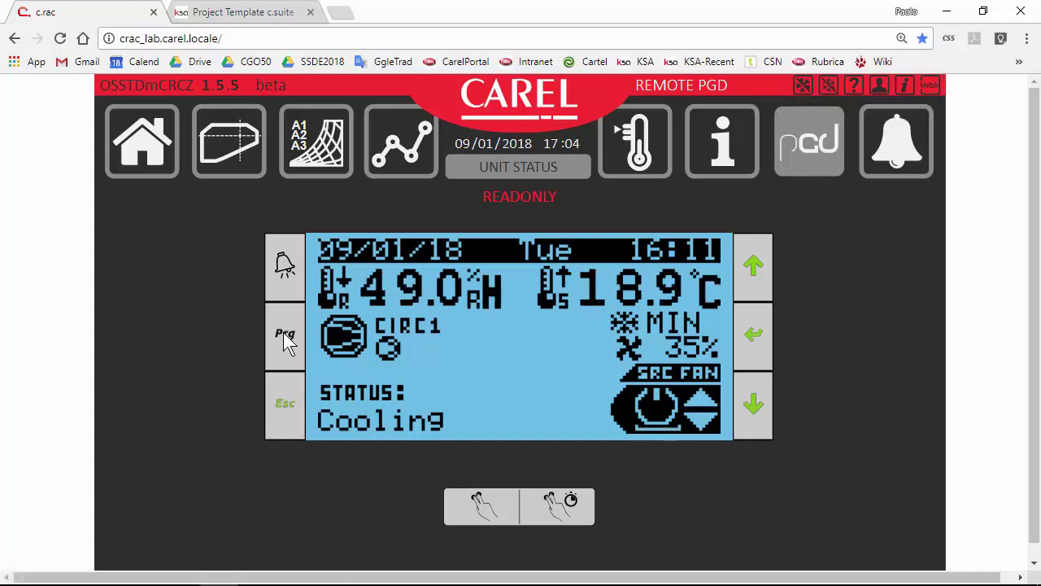
click(744, 148)
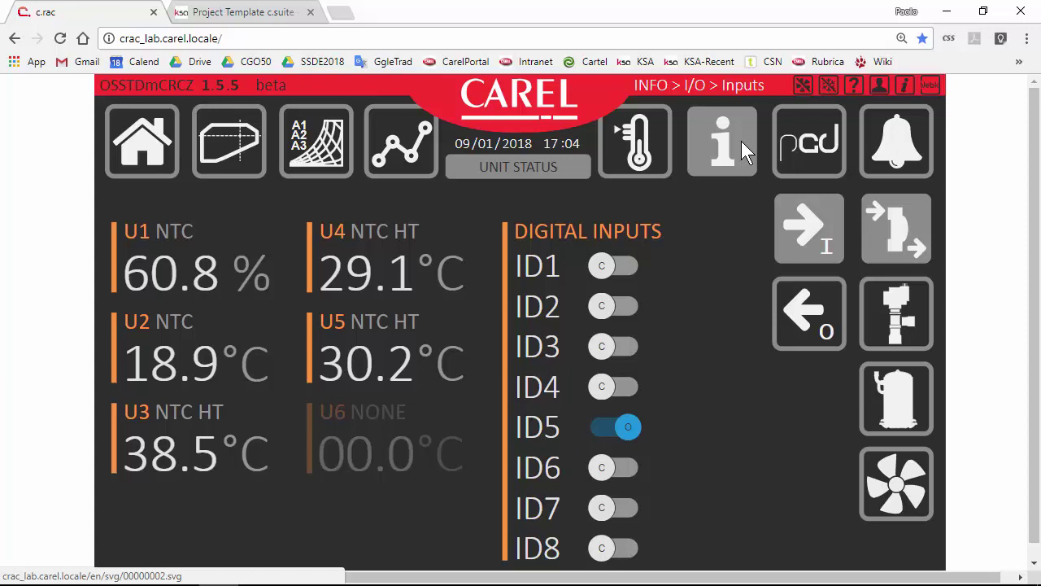
Open the C.pCO Webkit 4.0 service home page, going back to the c.rac dashboard between visits.
click(928, 91)
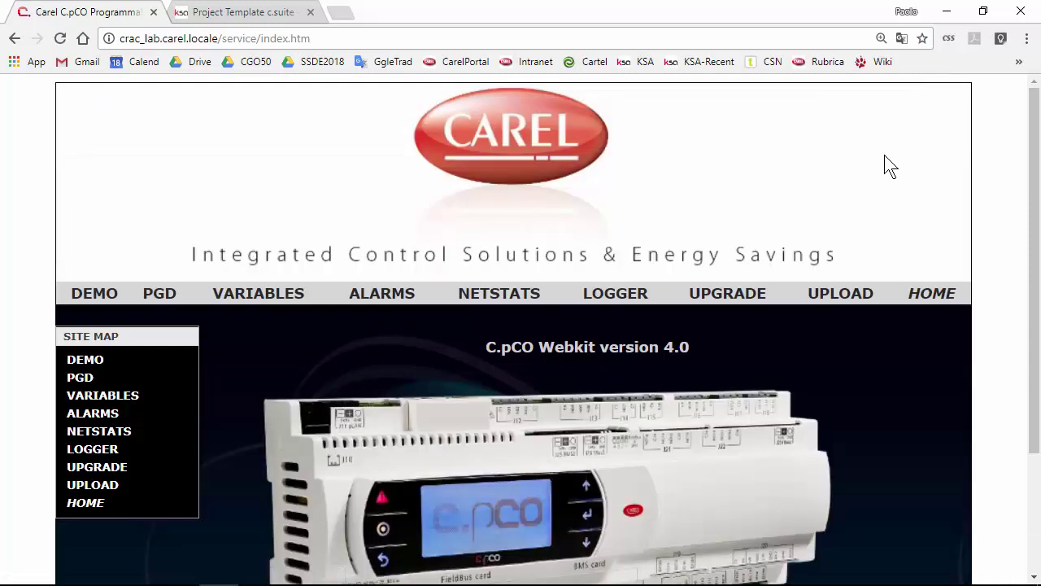
scroll(883, 174, down, 2)
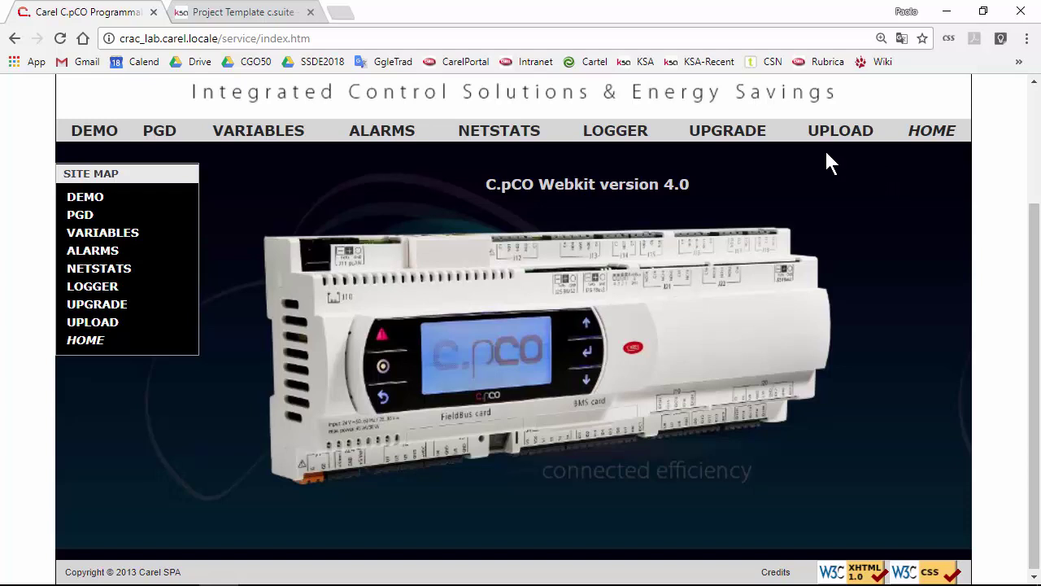
click(14, 39)
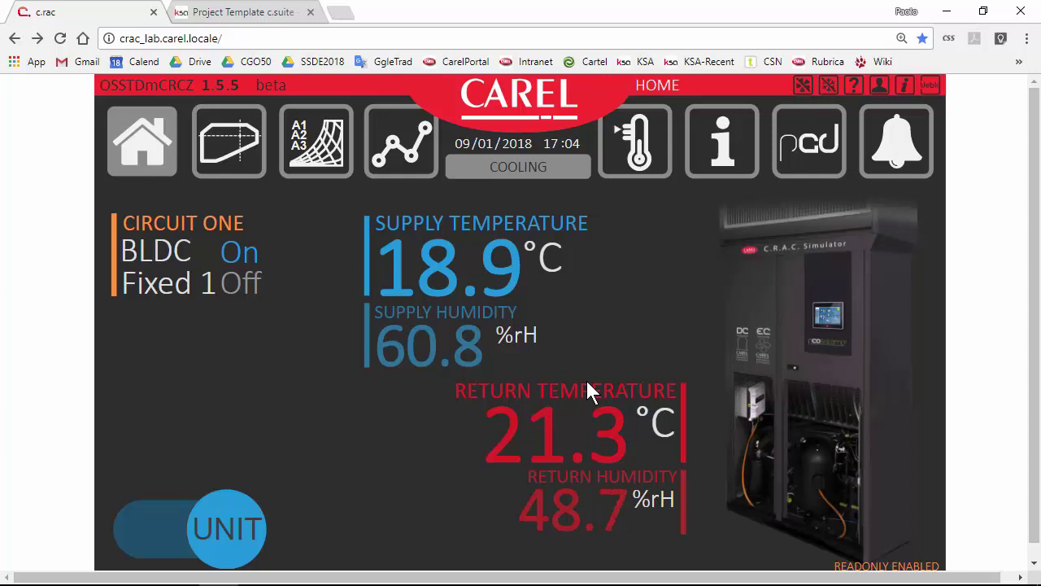
click(932, 86)
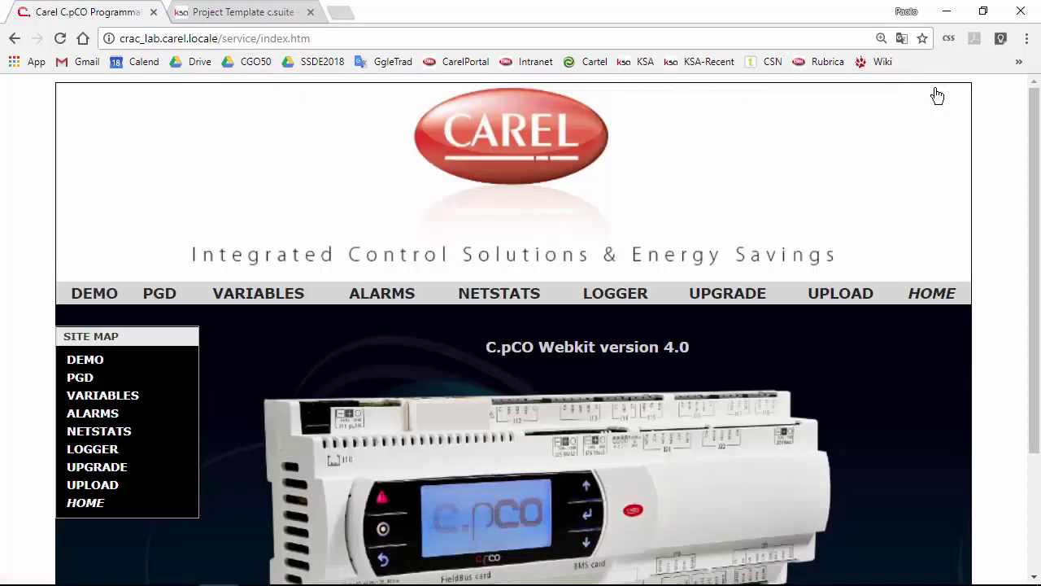
scroll(708, 179, down, 1)
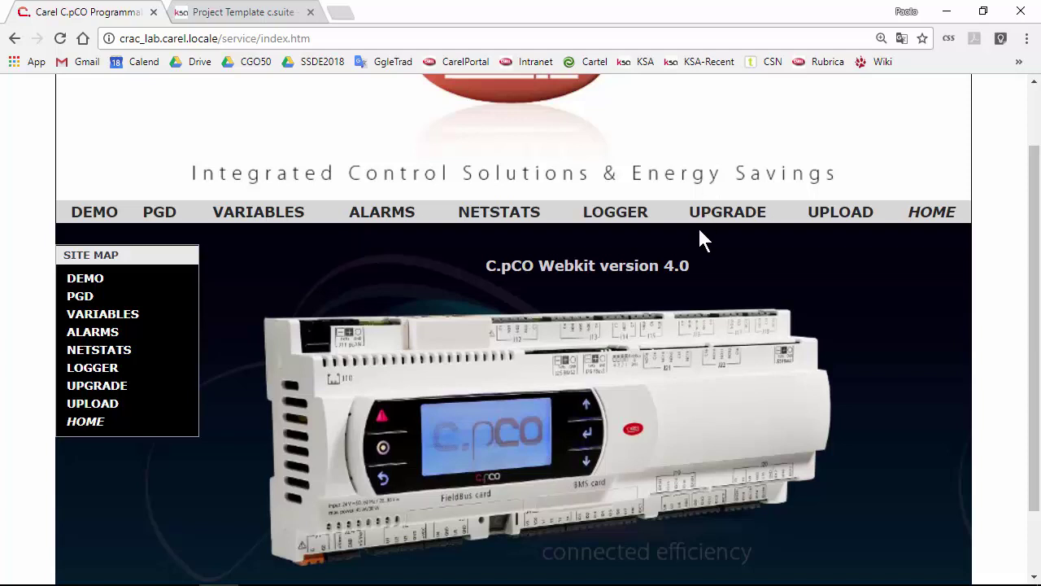
click(14, 39)
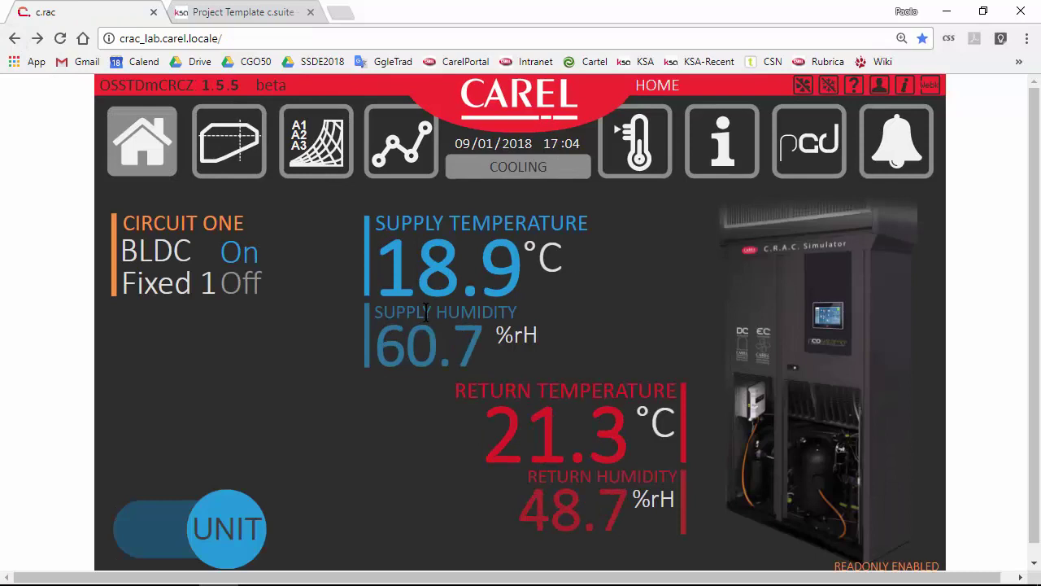
click(931, 86)
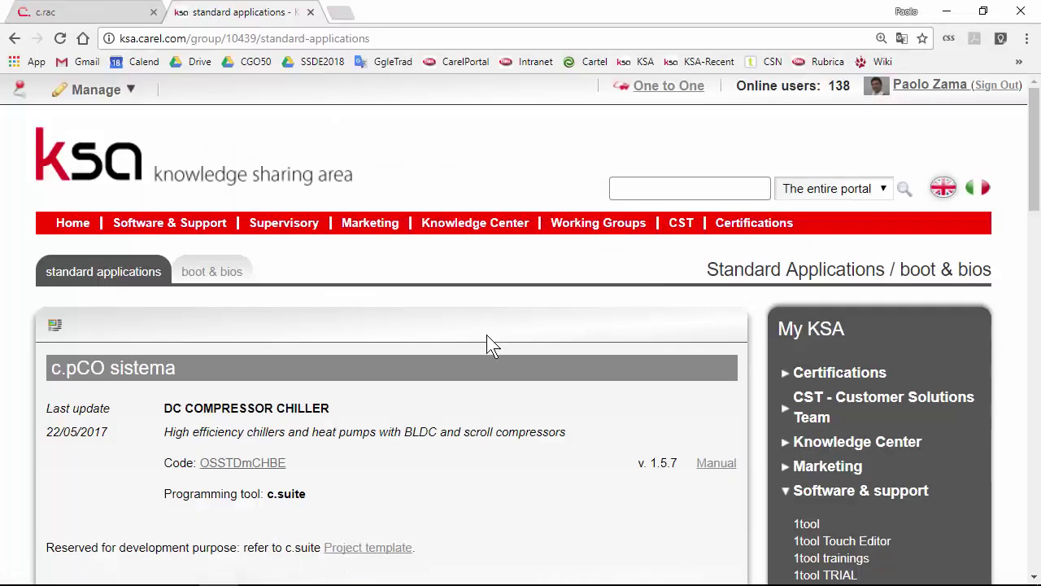
List the KSA standard applications and open the DC COMPRESSOR CHILLER OSSTDmCHBE page.
click(104, 276)
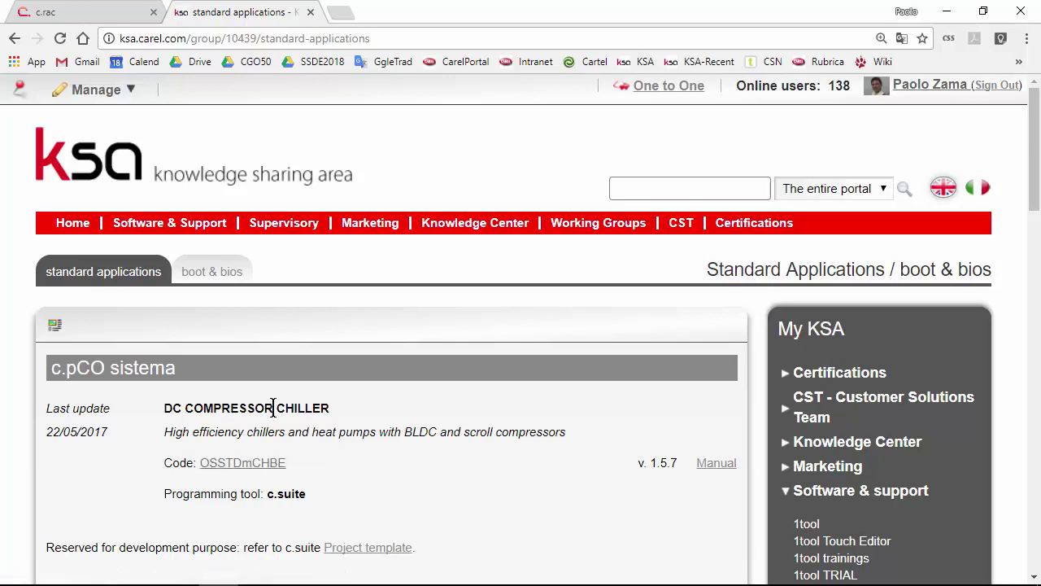
click(241, 466)
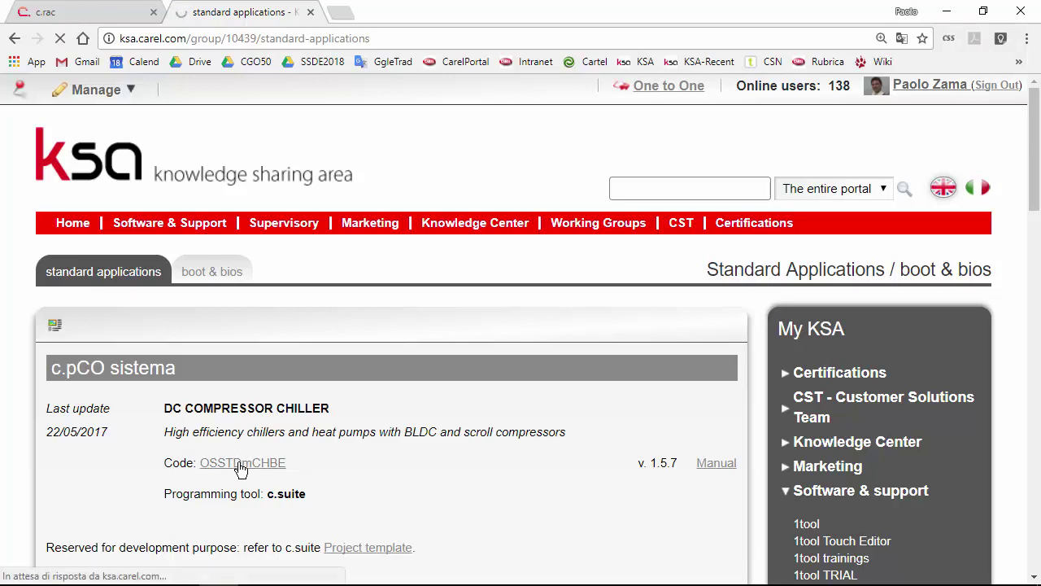